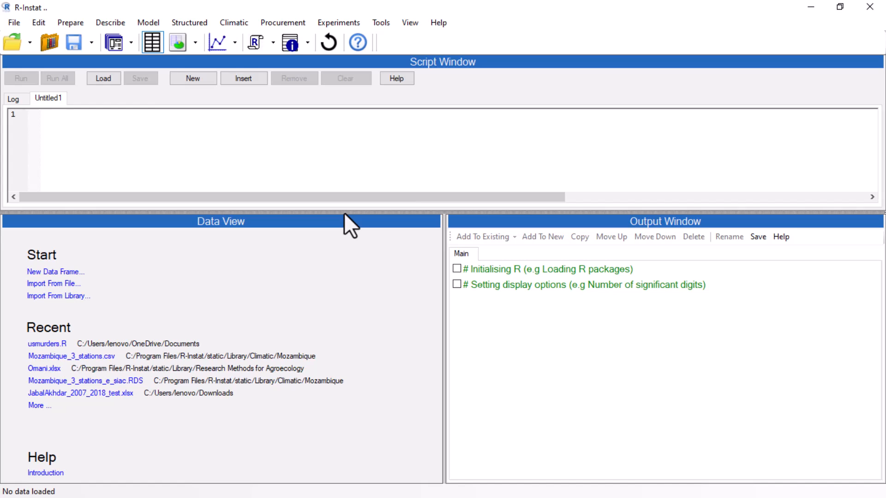
Write the script comment "#Find 15% of a restuarant bill of 35 dollars" with the calculation 0.15*35 on the line below.
left_click(82, 132)
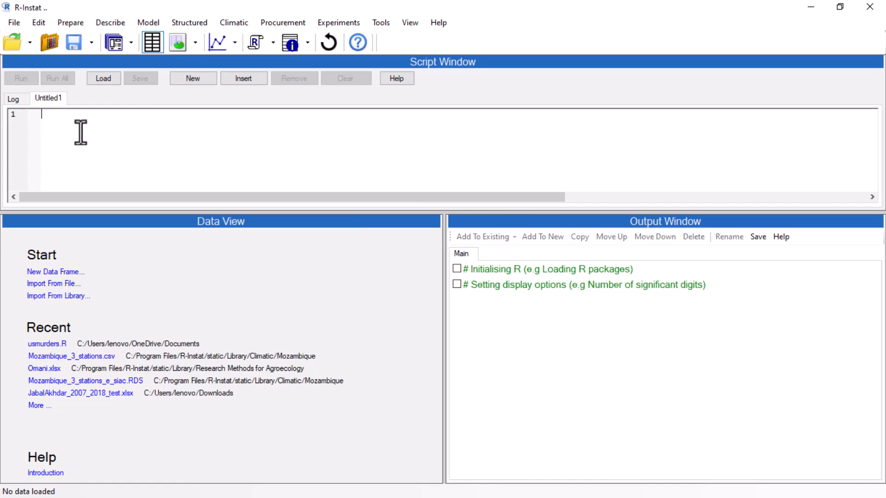
type("#")
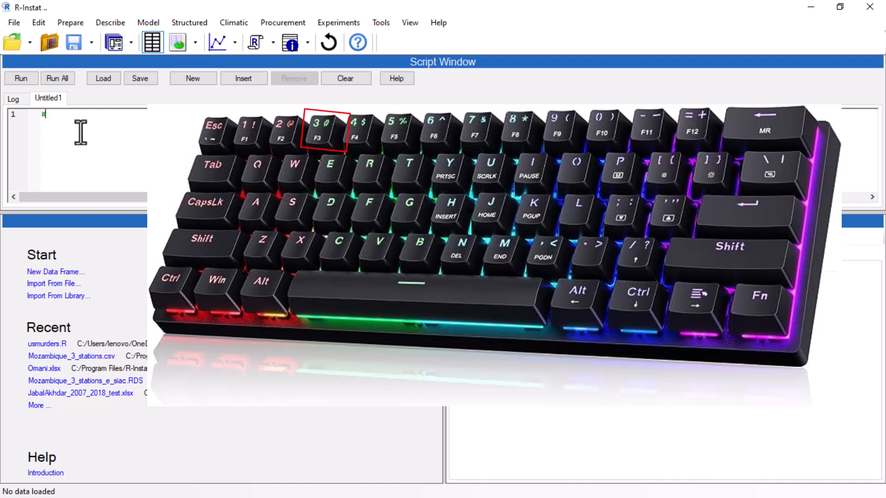
type("Find 15")
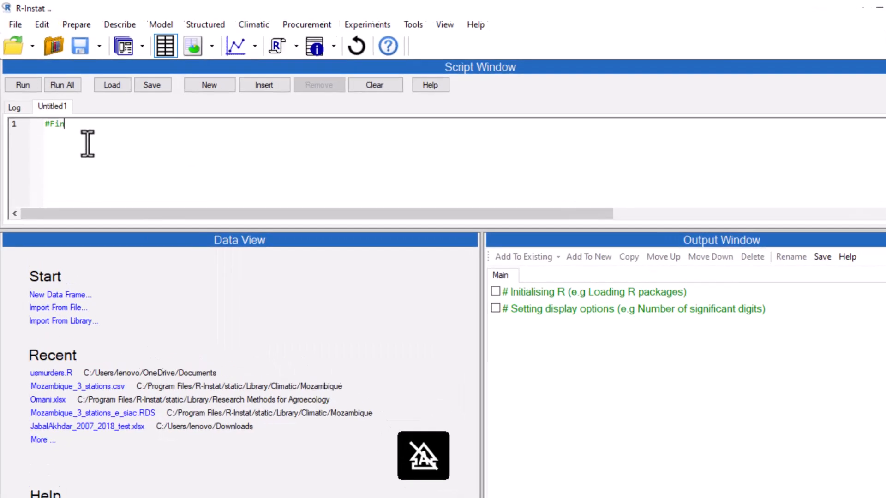
type("%")
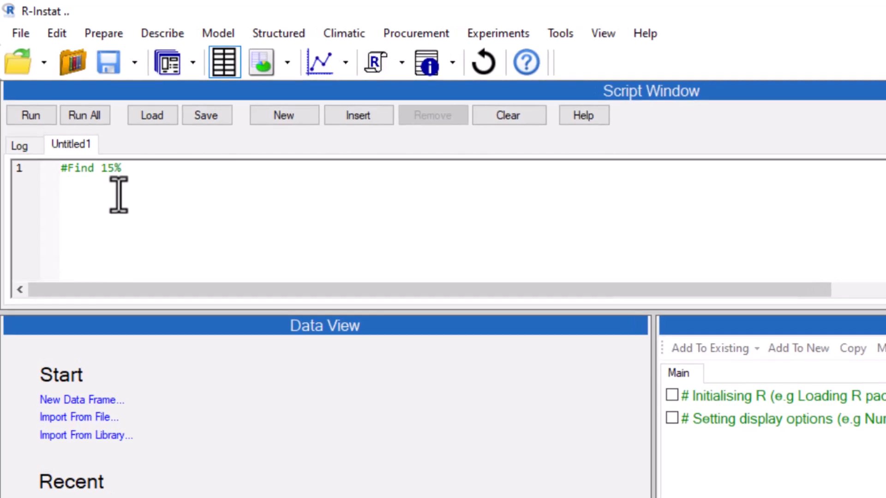
type(" of a restuar")
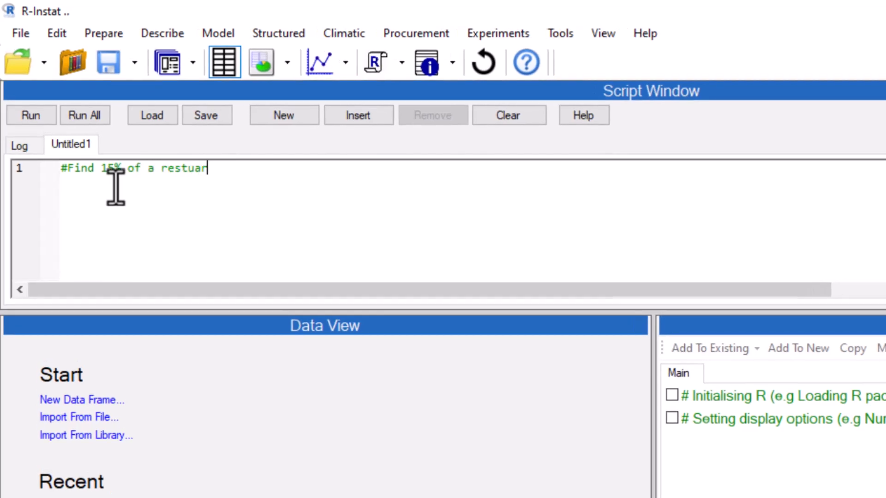
type("ant bill of")
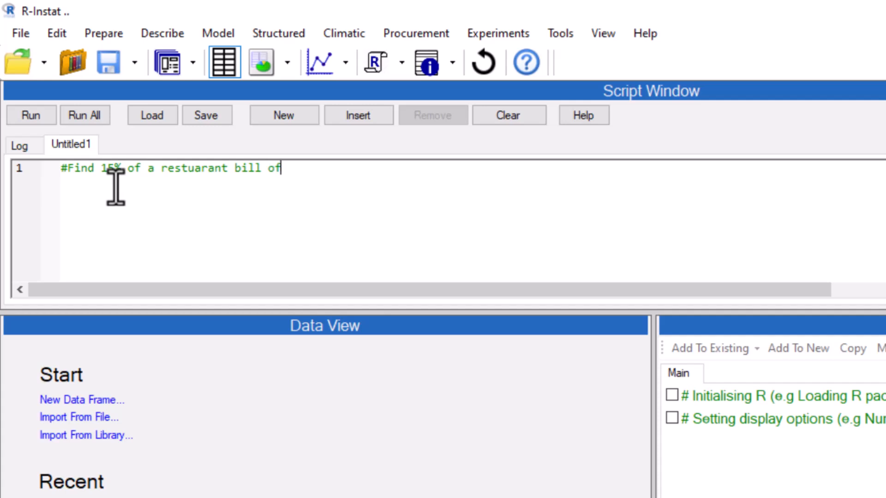
type(" 35 dollars")
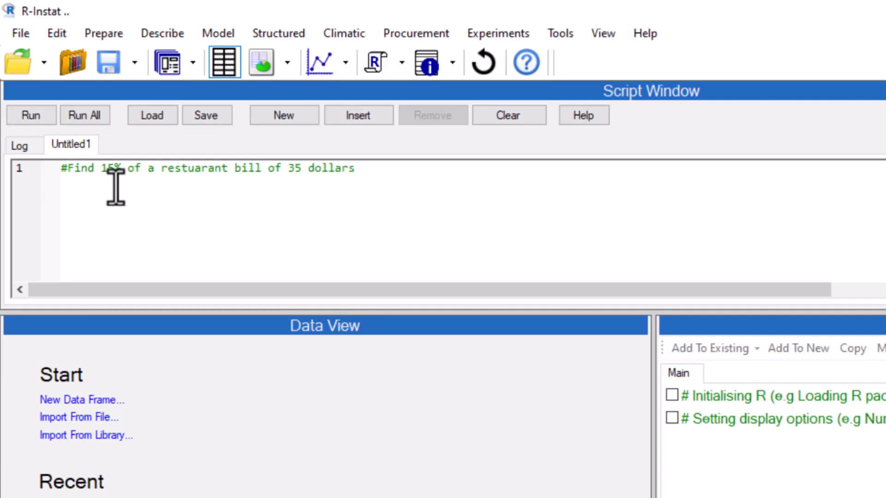
key("Return")
type("0.15*35")
key("Return")
Add the comment "#Also find the 15% tip for 3 people who spent 23, 29 and 41 dollars" with the calculation 0.15*(23+29+41) below it.
type("#")
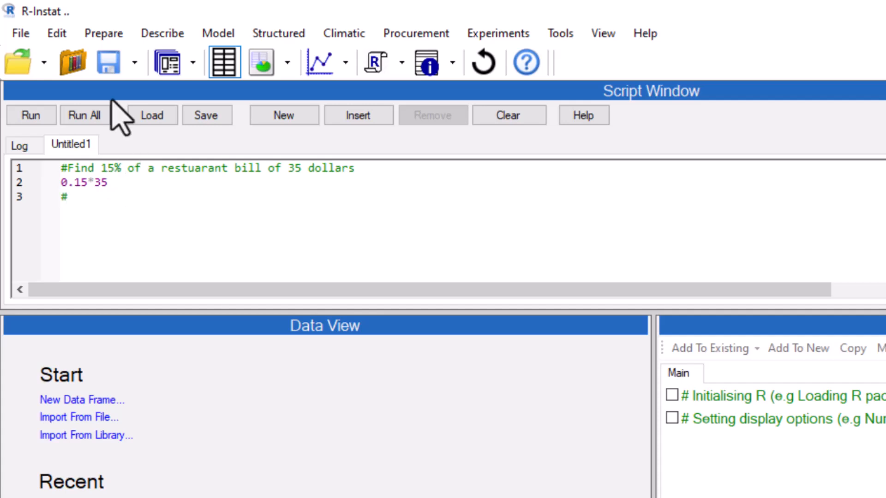
type("Also find the ")
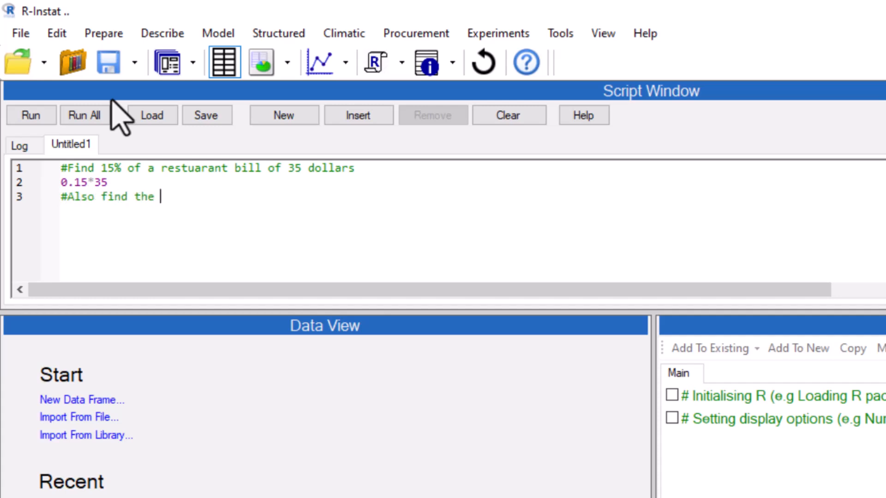
type("15% tip for 3 peopl")
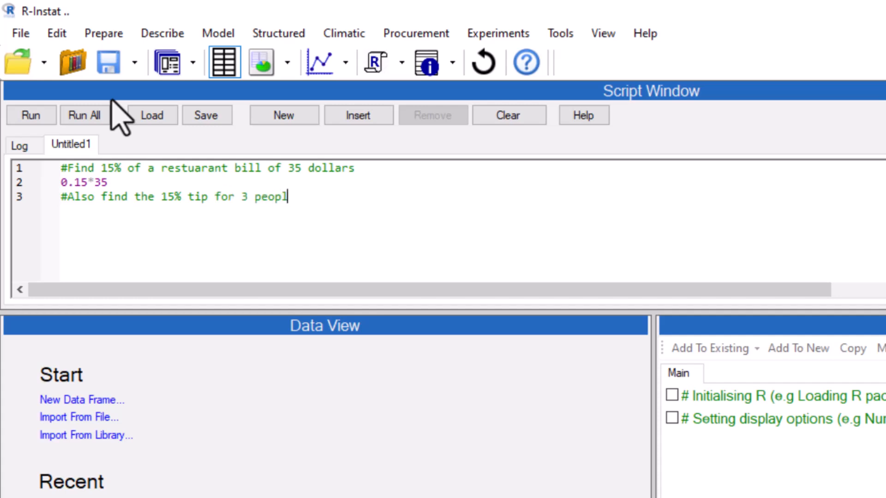
type("e who spent 23")
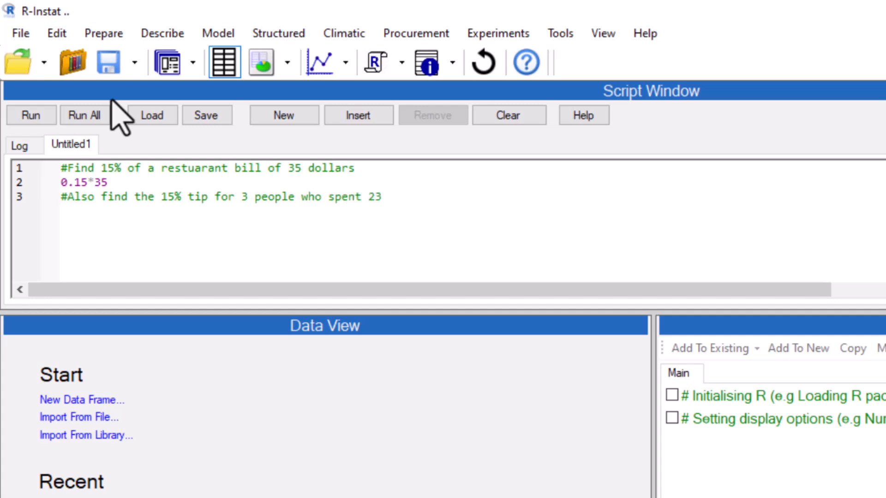
type(", 29,")
type("and 41 dolla")
type("rs")
key("Return")
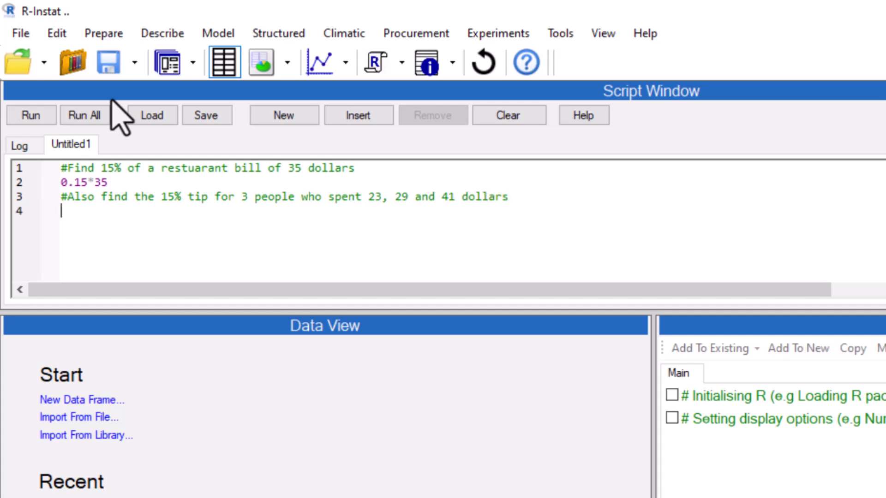
type("0.15*(23+29+41")
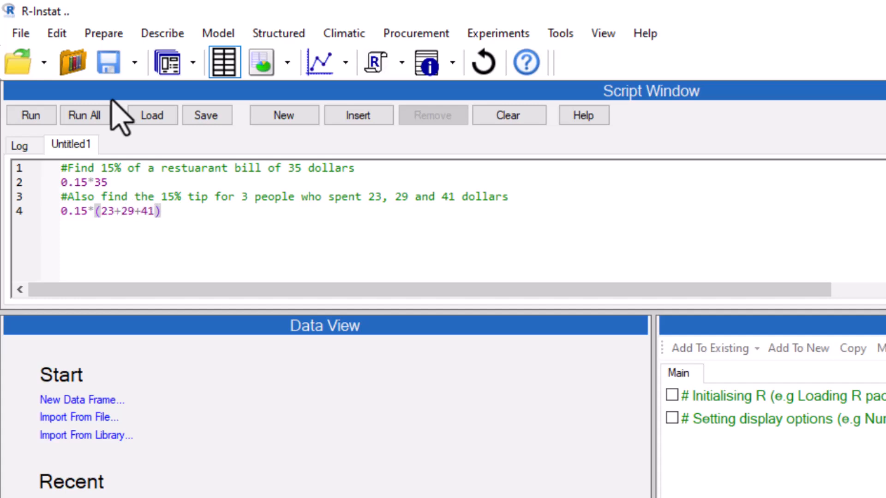
key("Right")
key("Return")
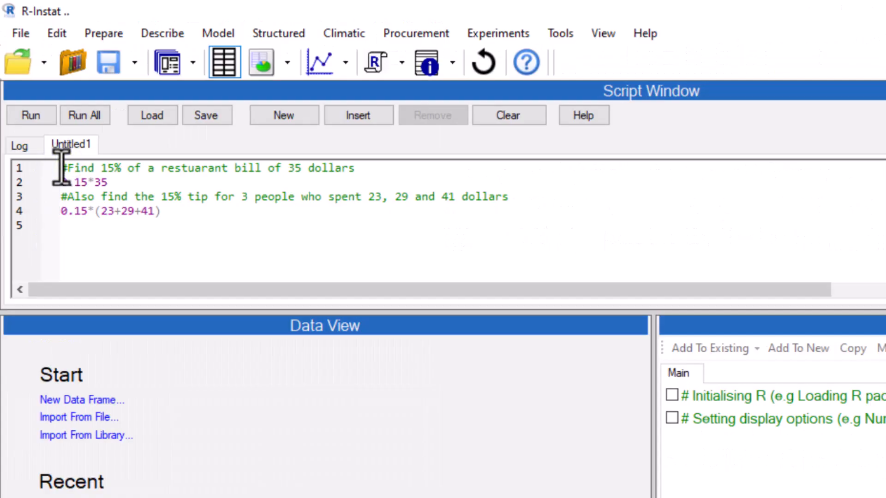
Run the script one command at a time, first the 35-dollar bill calculation and then the three-person tip.
left_click(30, 116)
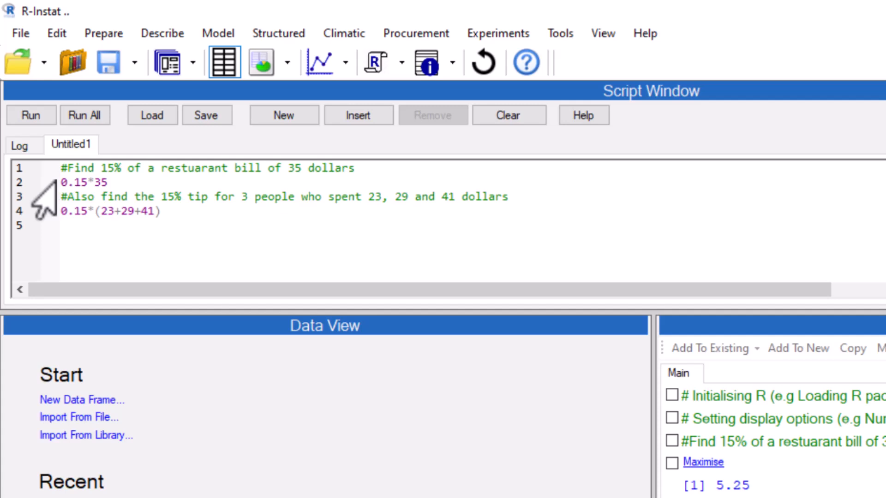
key("Down")
key("Down")
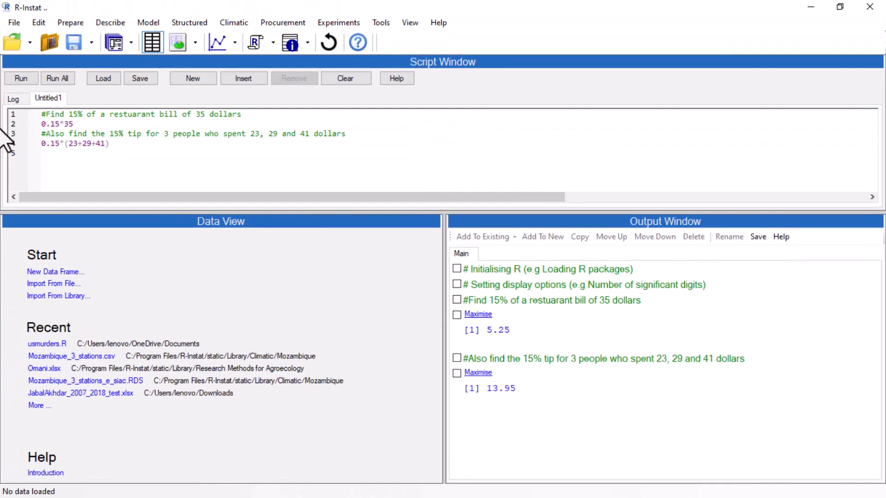
Run only the selected expression 0.15*35, followed by only the selected expression 0.15*(23+29+41).
left_click(41, 124)
left_click_drag(52, 125, 73, 123)
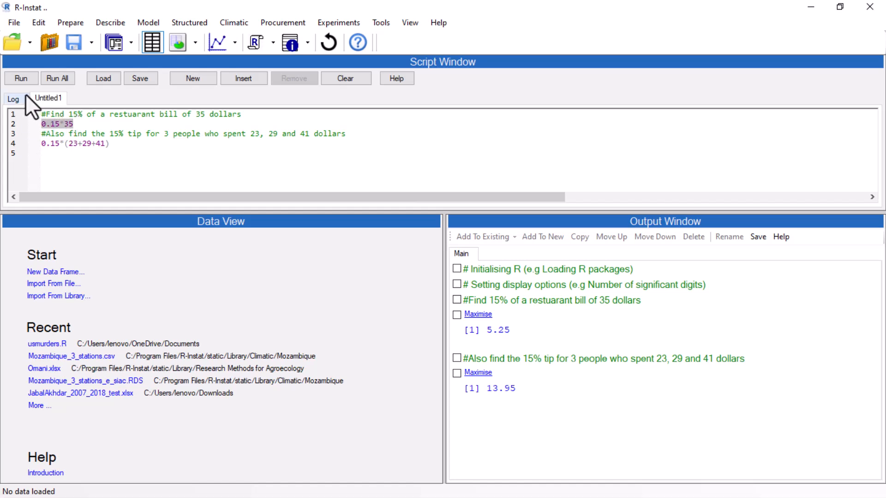
left_click(25, 80)
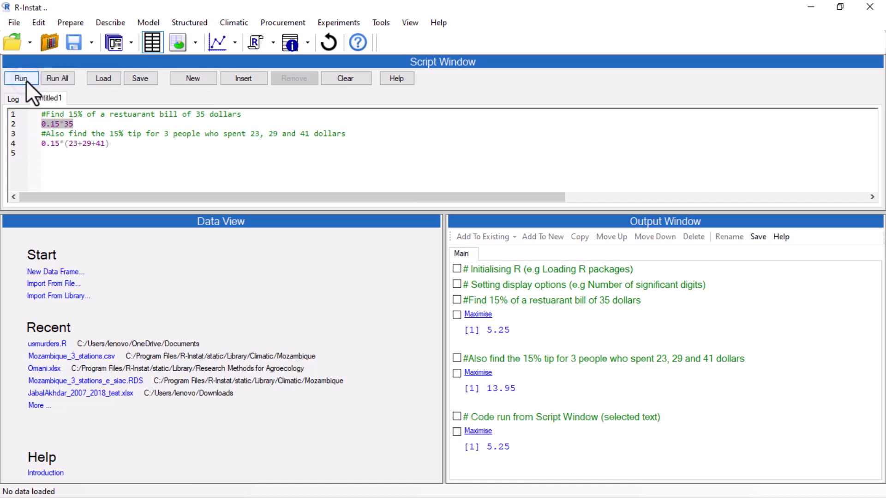
left_click_drag(42, 143, 111, 144)
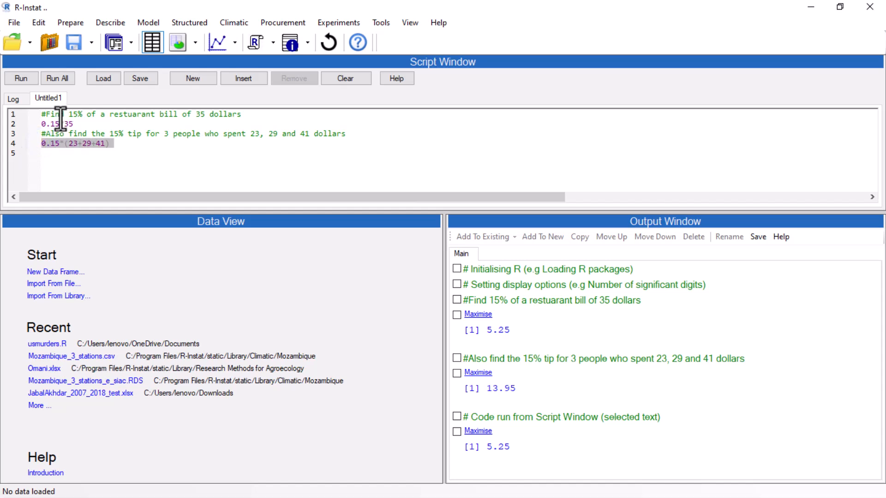
left_click(22, 80)
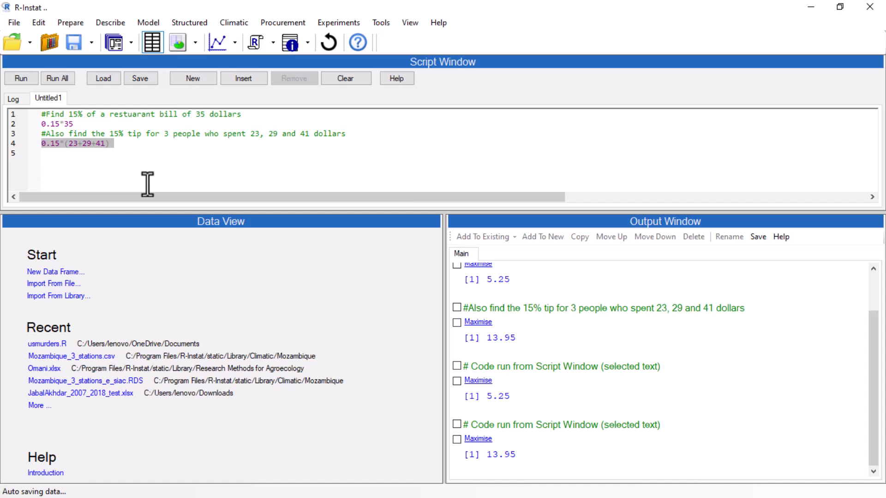
Run the entire contents of the script at once.
left_click(62, 82)
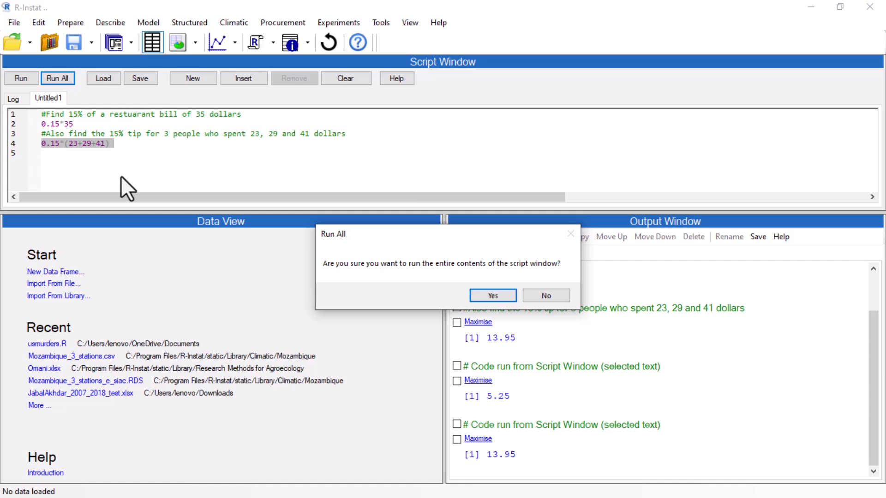
left_click(493, 296)
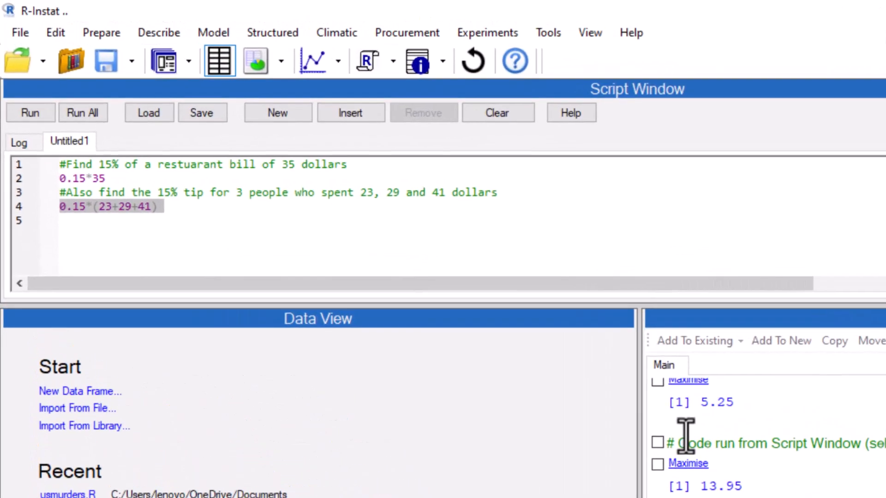
Break the three-person tip calculation onto a second line before 41, and run the two-line command from its comment.
left_click(138, 207)
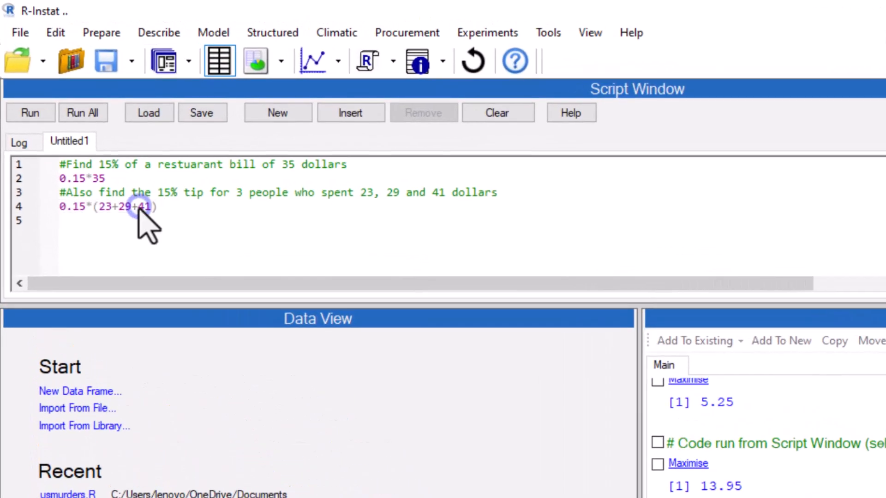
key("Return")
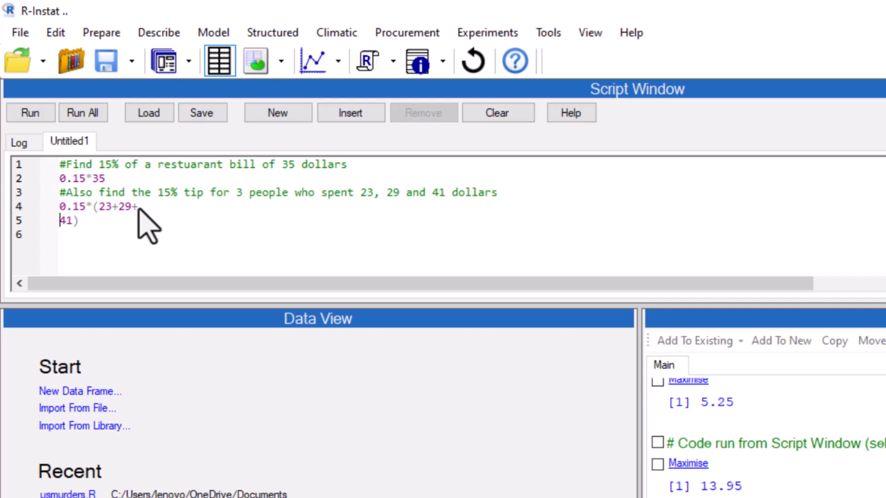
left_click(60, 199)
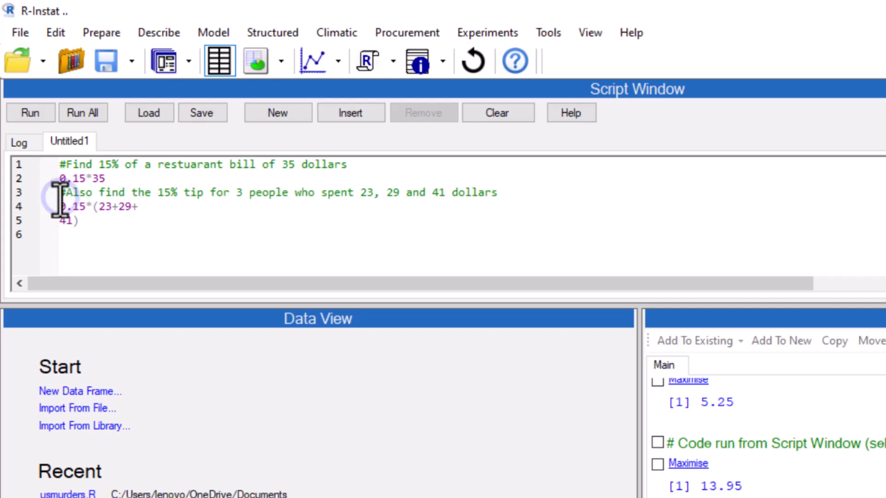
left_click(36, 118)
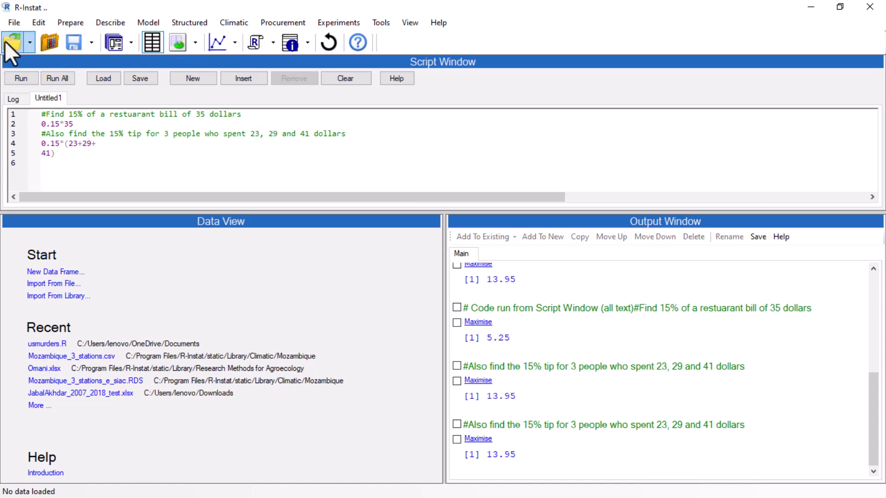
Import the murders dataset from the R library's dslabs package as a new data frame named murders.
left_click(13, 23)
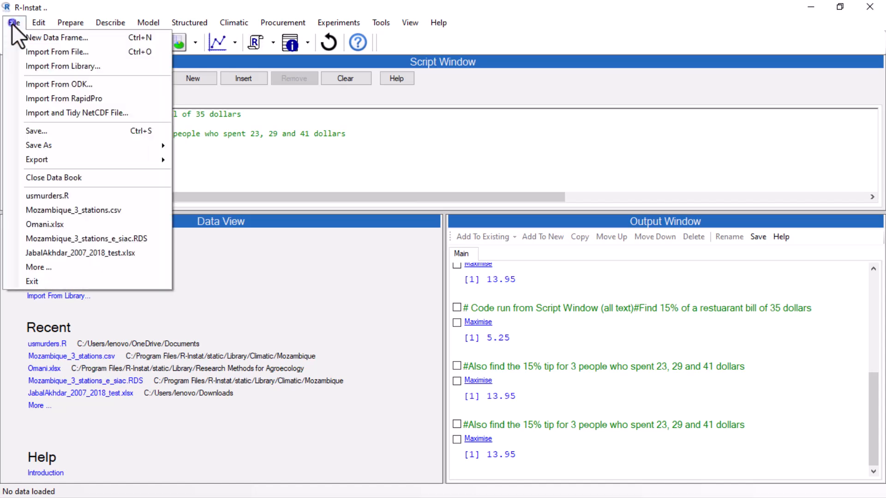
left_click(23, 64)
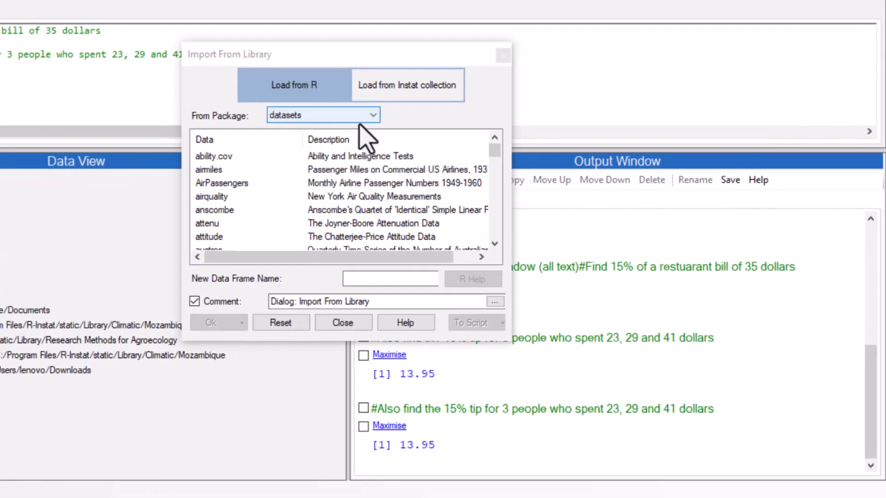
left_click(369, 115)
left_click(332, 192)
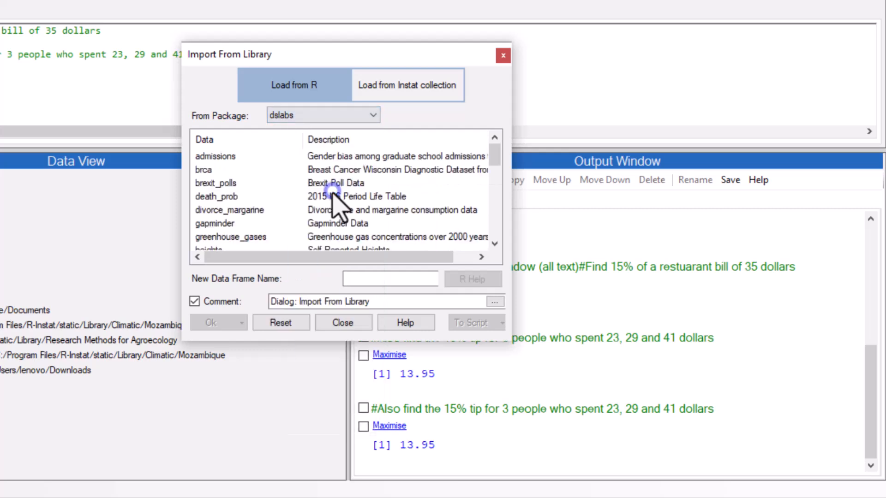
scroll(211, 185, "down", 4)
left_click(210, 184)
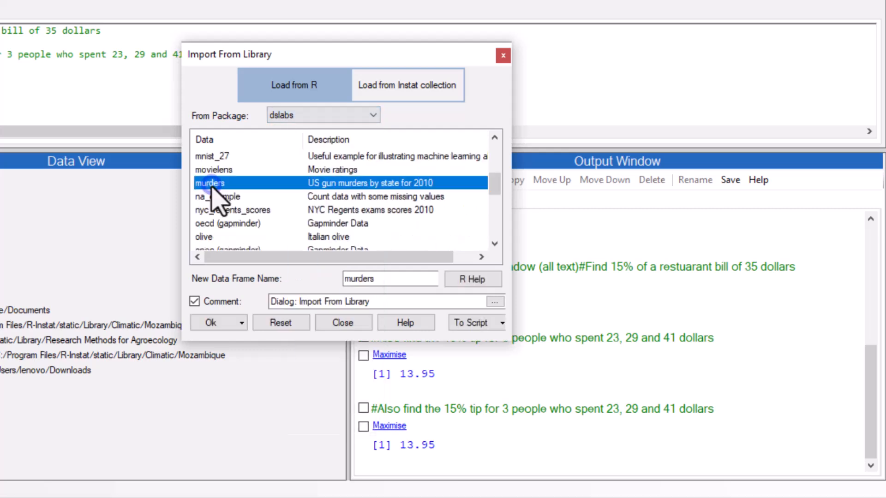
left_click(207, 323)
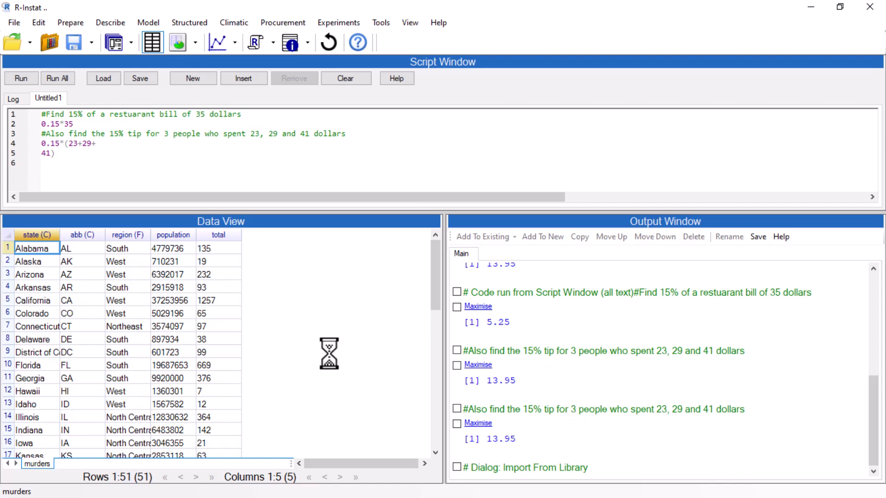
Set up a column calculation on the murders data frame with the expression total / population * 10^5.
left_click(68, 21)
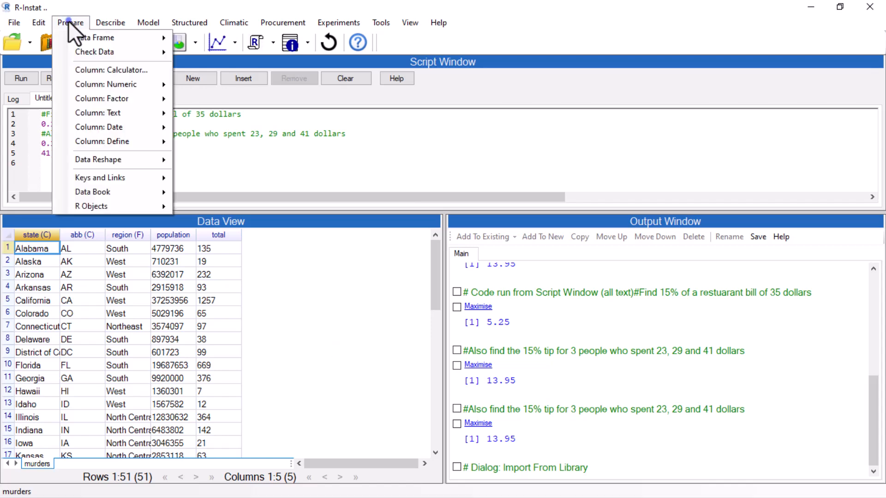
left_click(98, 72)
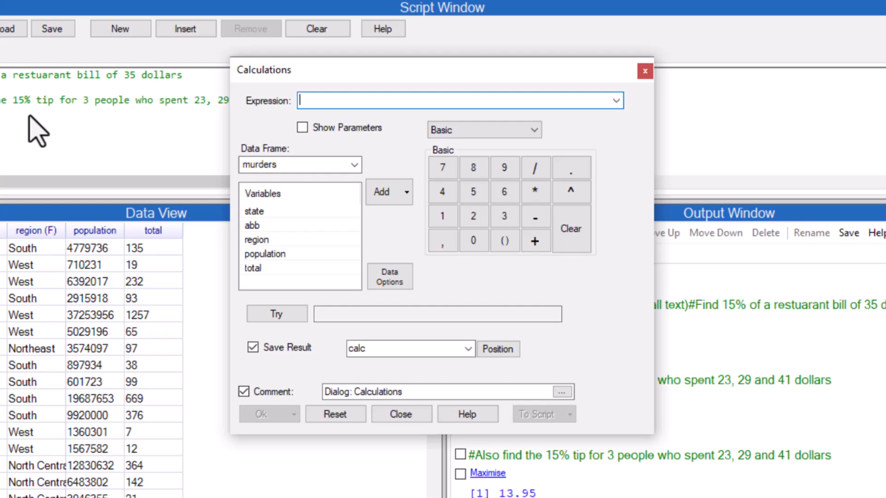
left_click(259, 268)
left_click(381, 192)
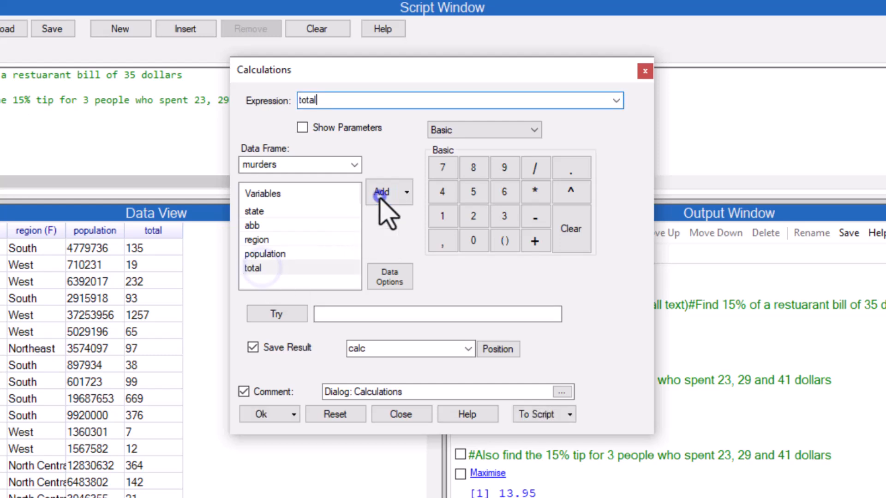
left_click(535, 169)
left_click(276, 254)
left_click(381, 192)
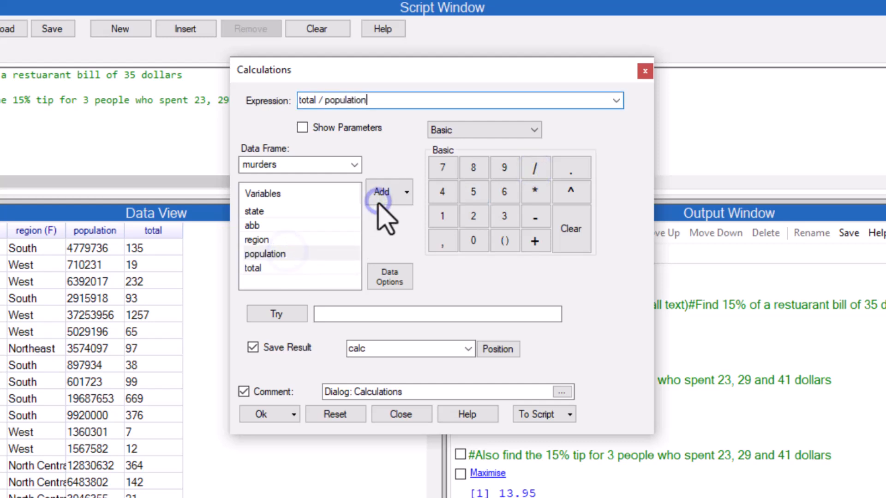
left_click(534, 192)
left_click(442, 216)
left_click(473, 240)
left_click(571, 191)
left_click(472, 192)
Save the calculation result as a column named rate and run the calculation.
double_click(382, 349)
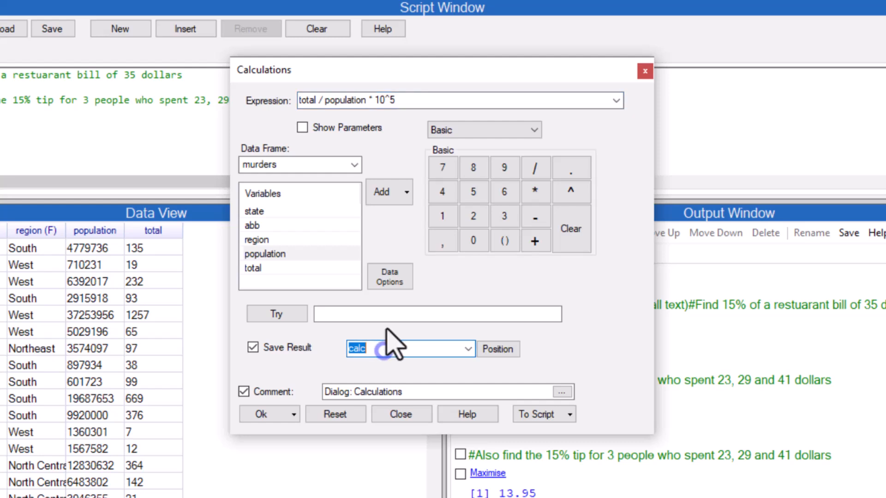
type("rate")
left_click(259, 414)
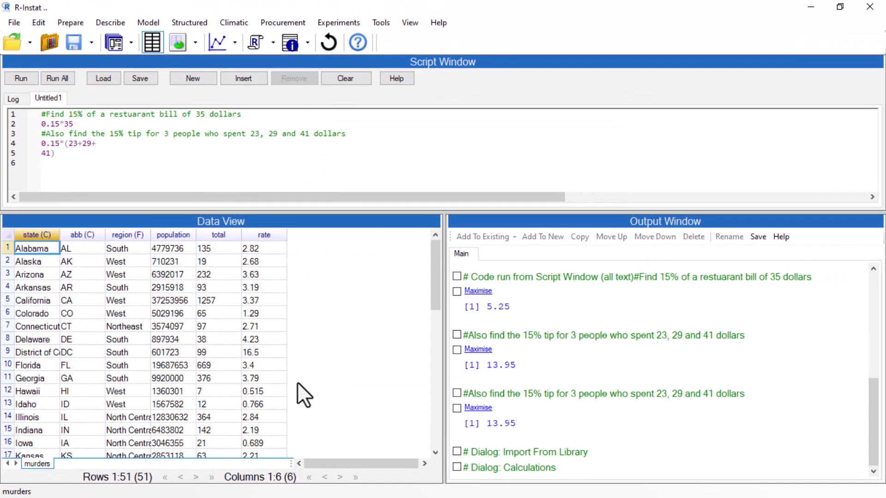
Set up a value bar chart of rate with state as the X variable, reordered ascending.
left_click(106, 24)
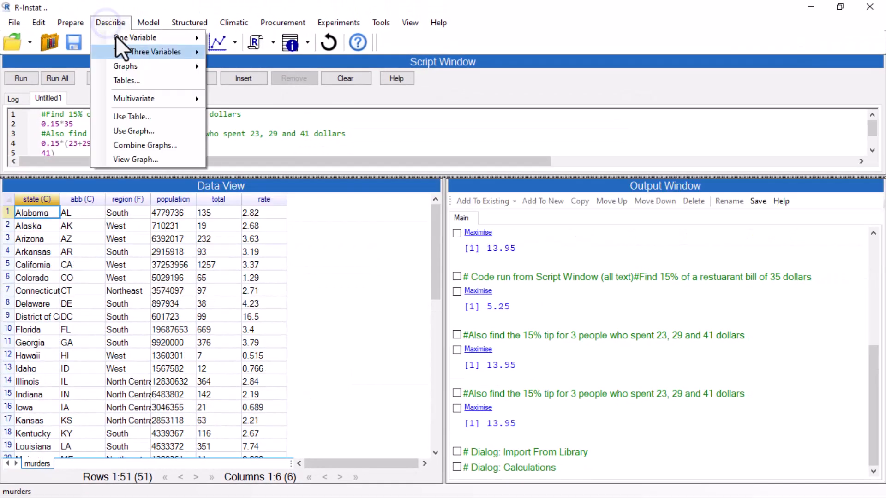
mouse_move(135, 63)
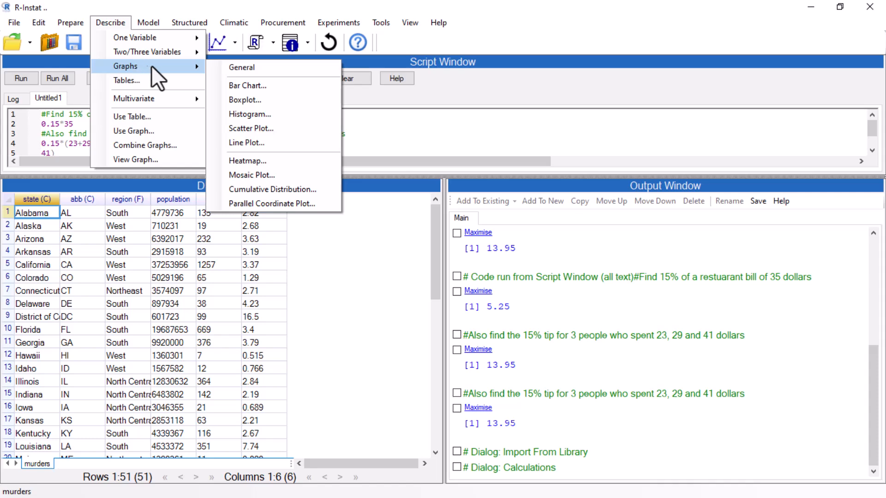
left_click(221, 86)
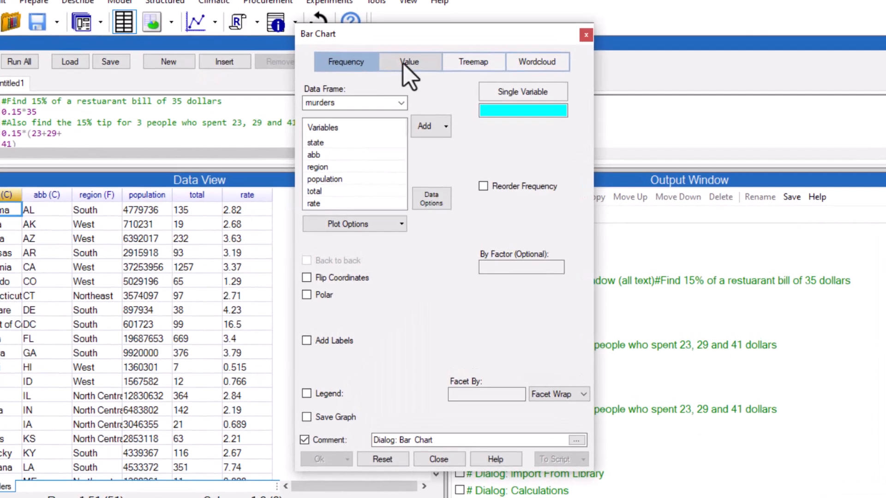
left_click(404, 79)
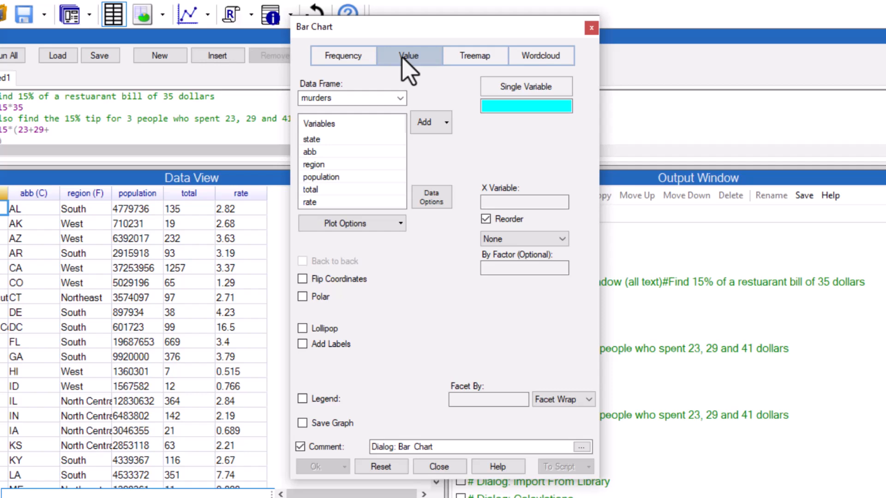
left_click(308, 203)
left_click(413, 129)
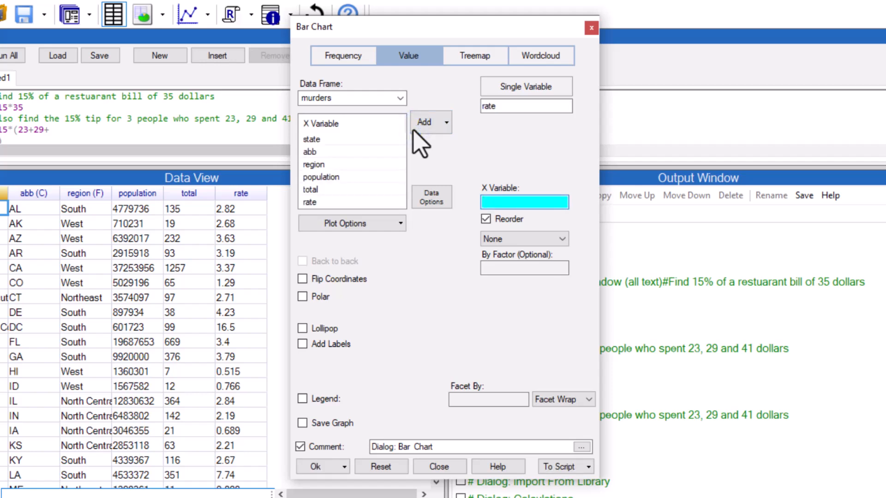
left_click(317, 140)
left_click(422, 122)
left_click(562, 238)
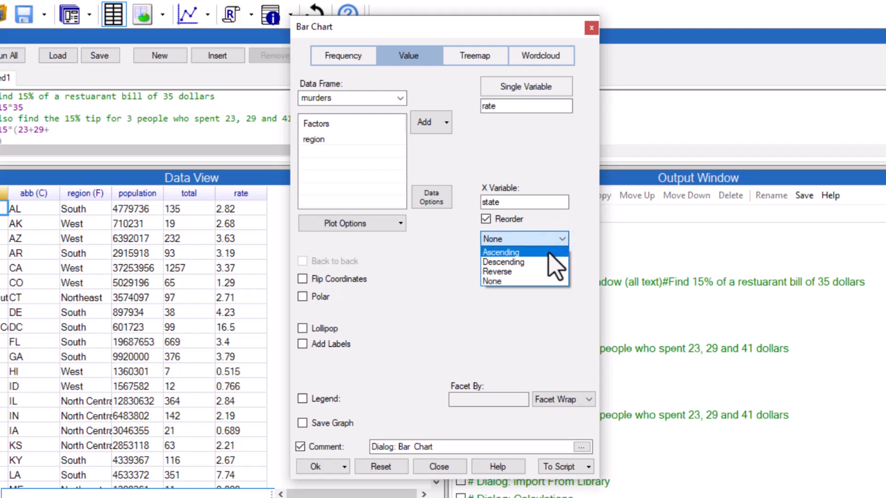
left_click(554, 252)
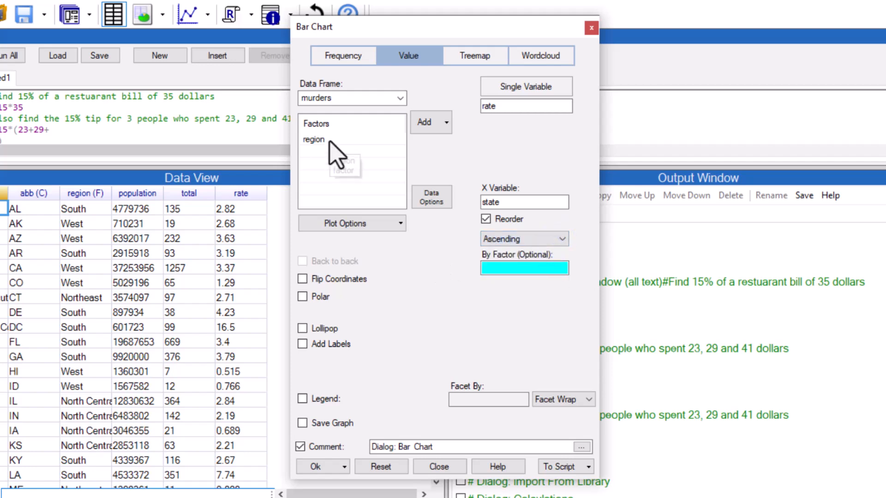
Use region as the bar chart's by factor, set the bar position to Dodge, and produce the chart.
left_click(315, 139)
left_click(419, 123)
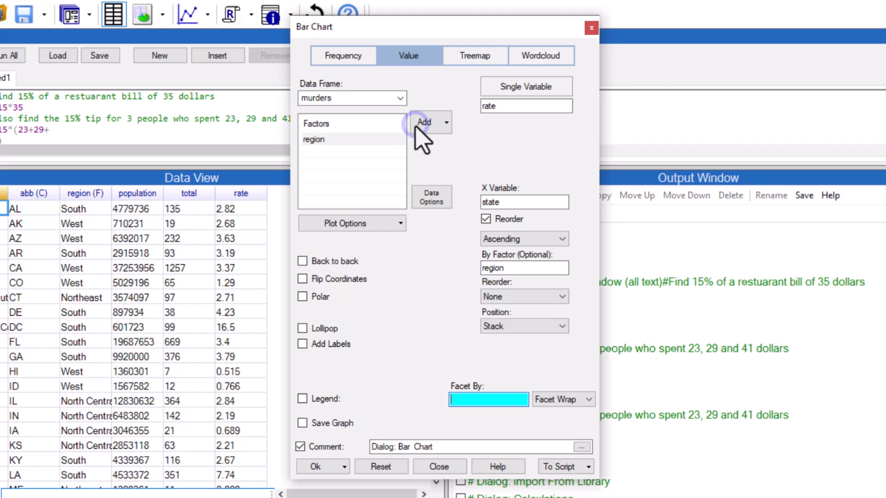
left_click(561, 326)
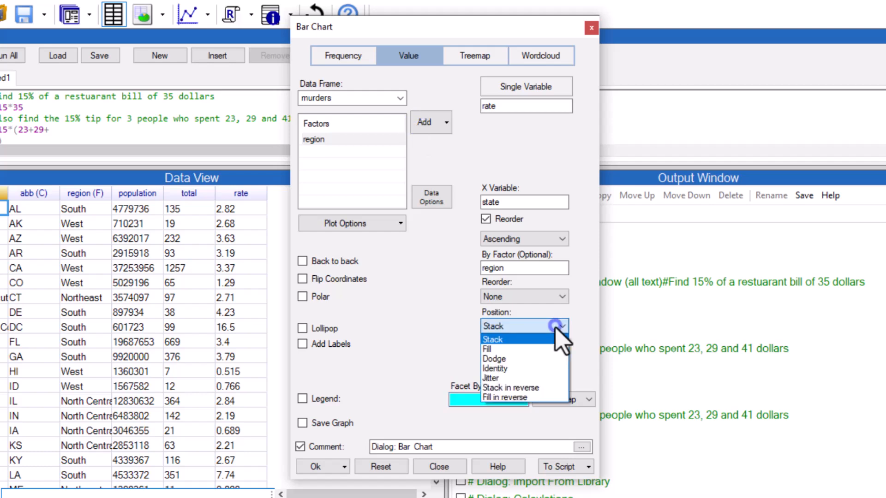
left_click(542, 359)
left_click(323, 468)
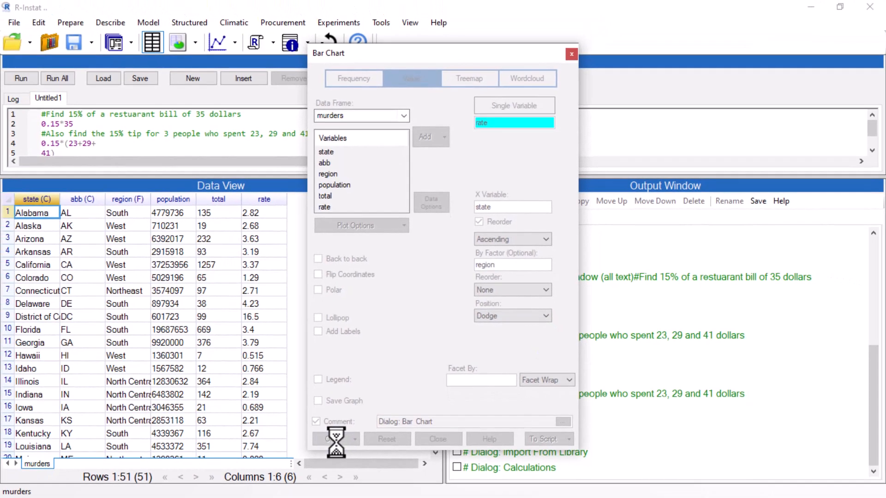
Restore the default window layout and view the state rate bar chart at maximised size.
left_click(316, 15)
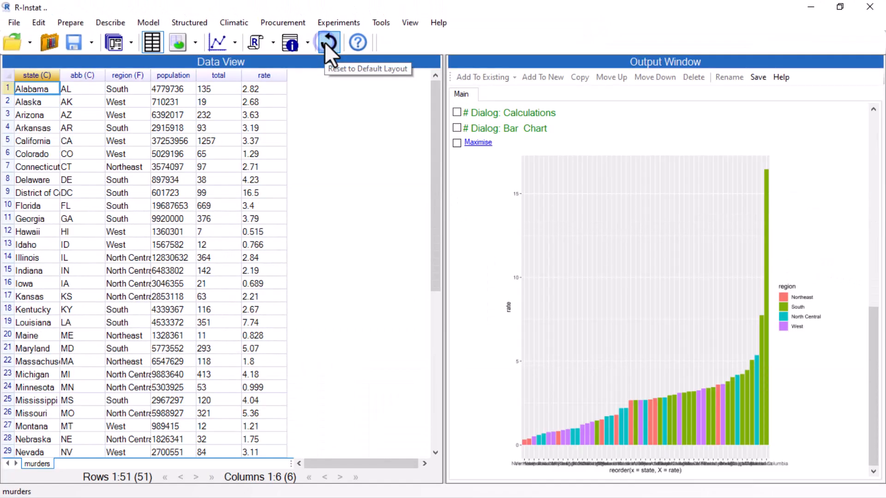
left_click(471, 142)
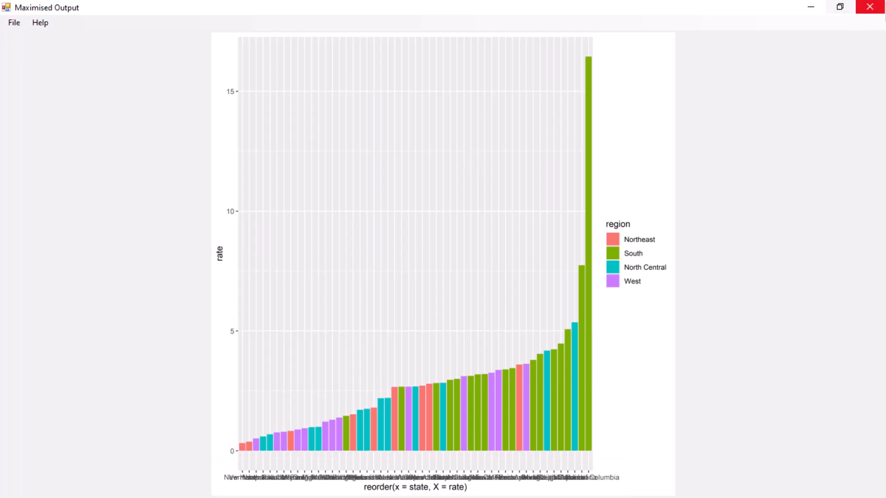
left_click(880, 6)
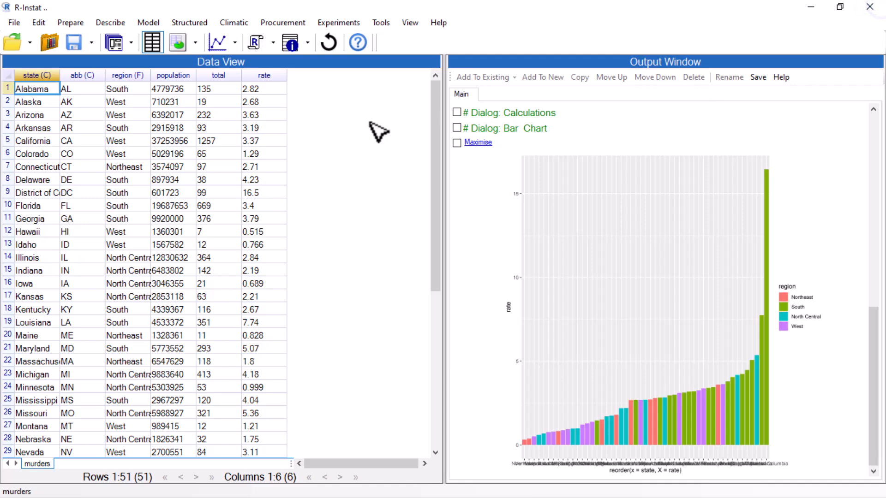
Redraw the last bar chart with flipped coordinates and the economist theme, and view the new chart maximised.
left_click(114, 43)
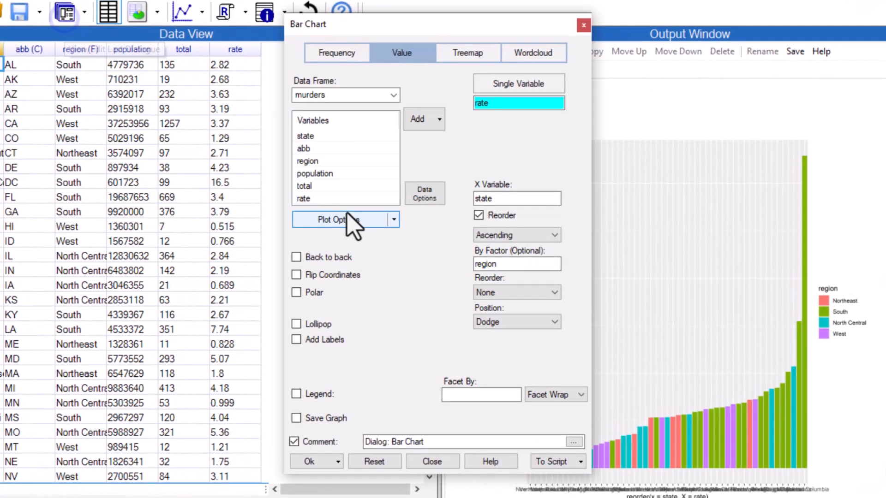
left_click(296, 275)
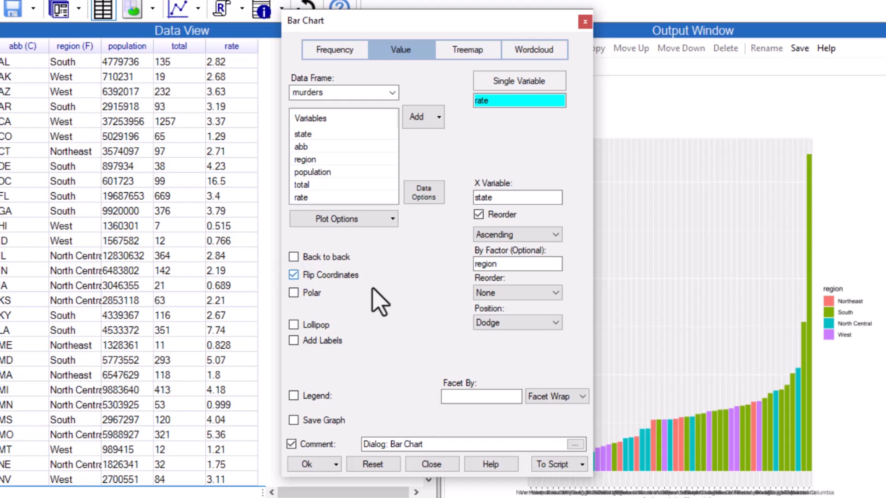
left_click(342, 222)
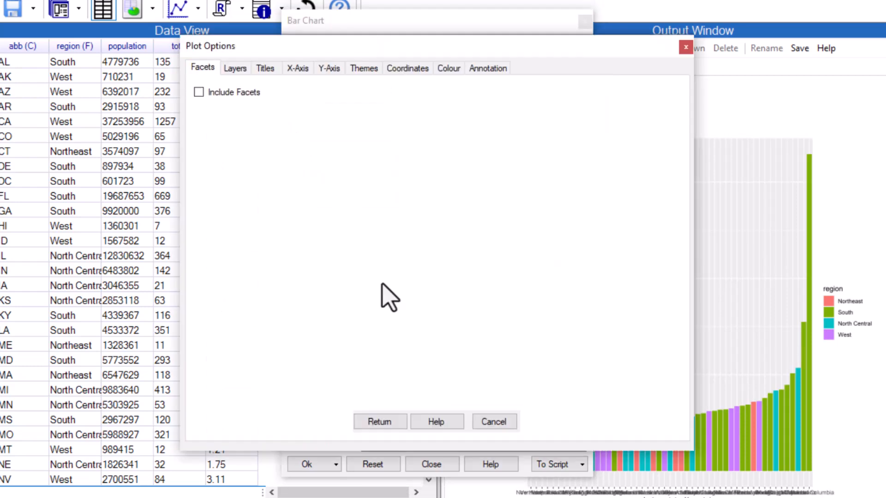
left_click(364, 70)
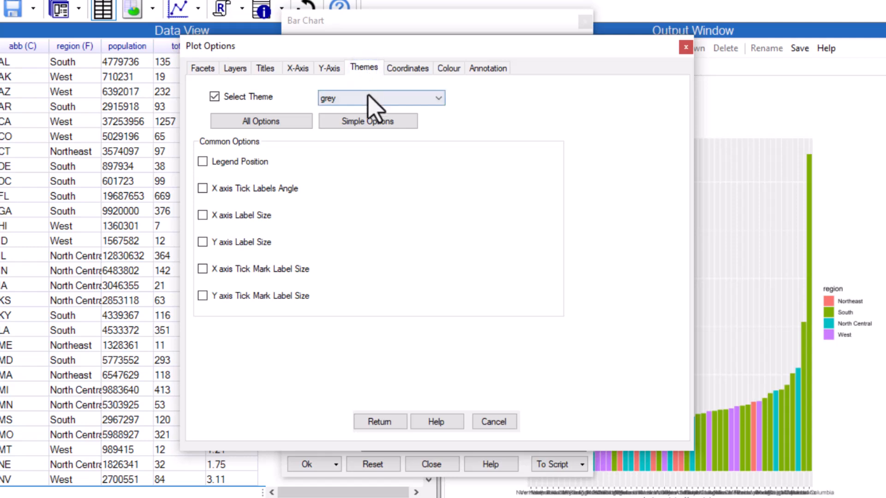
left_click(373, 99)
left_click(348, 157)
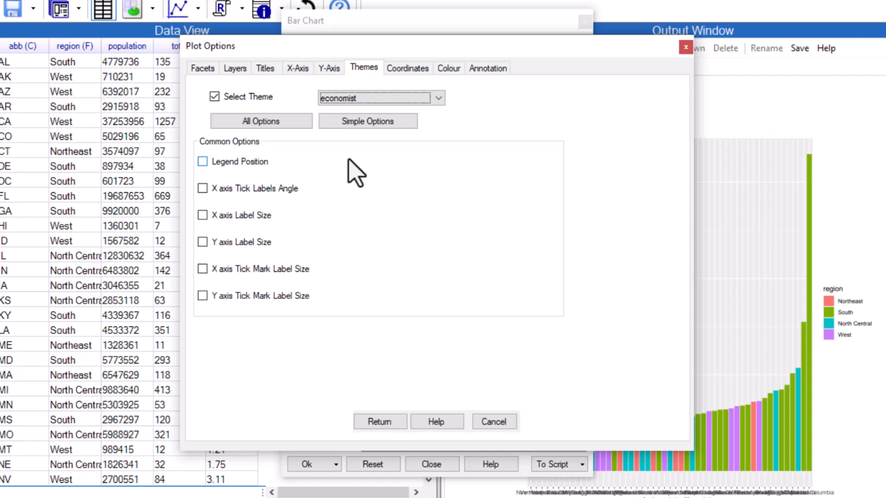
left_click(381, 421)
left_click(307, 464)
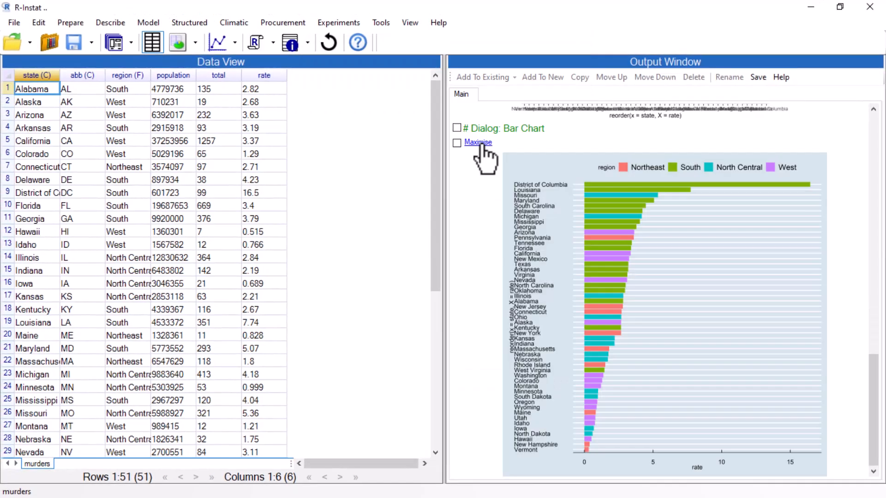
left_click(482, 132)
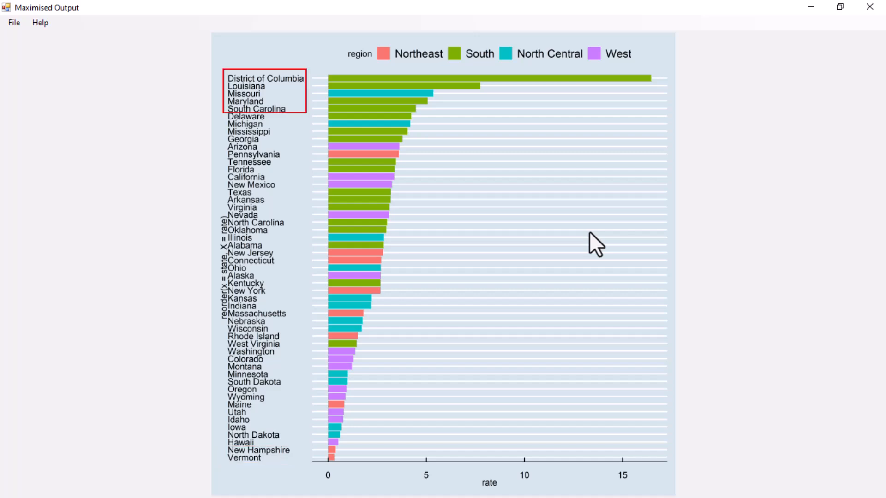
left_click(867, 6)
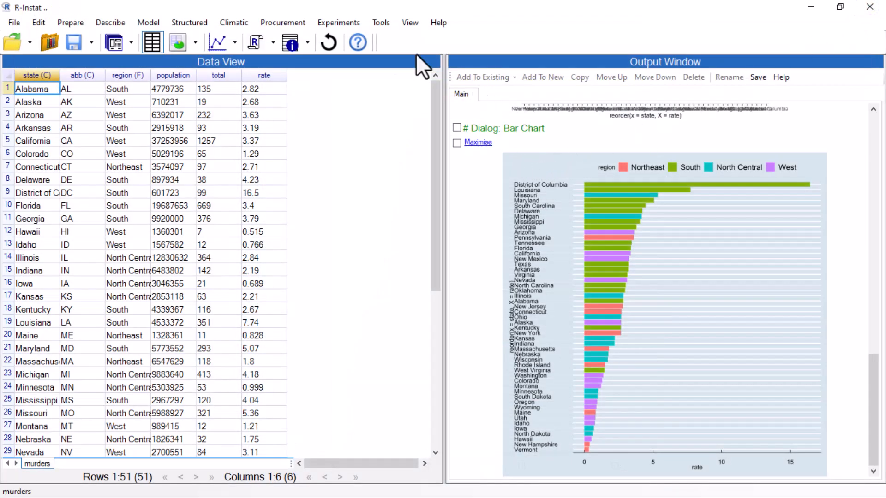
Show the script window again, make it taller, and add a new script named usmurders.
left_click(256, 43)
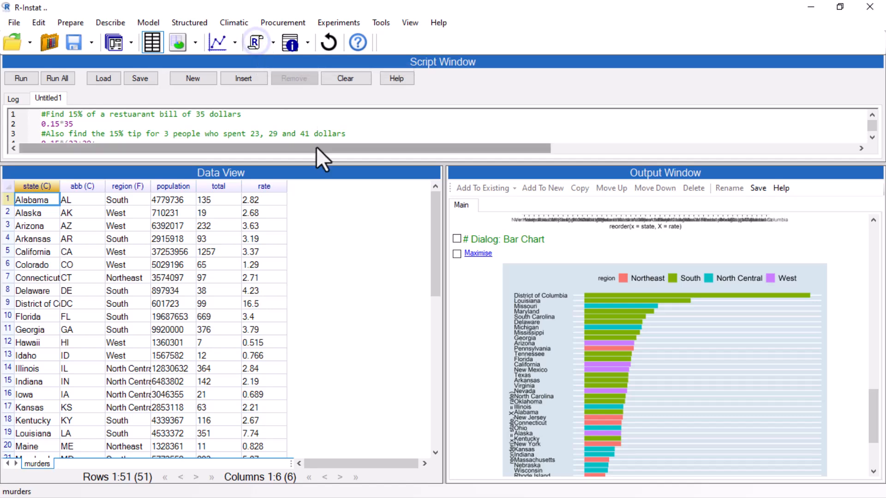
left_click_drag(331, 163, 358, 220)
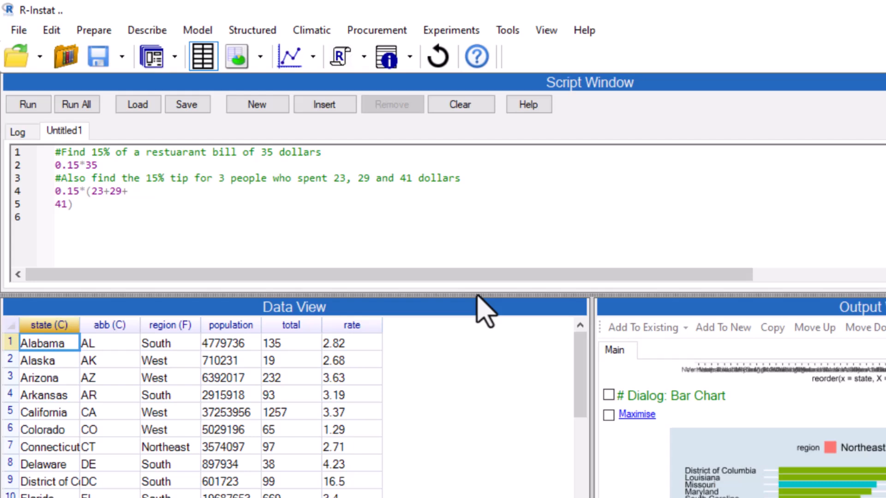
left_click(260, 112)
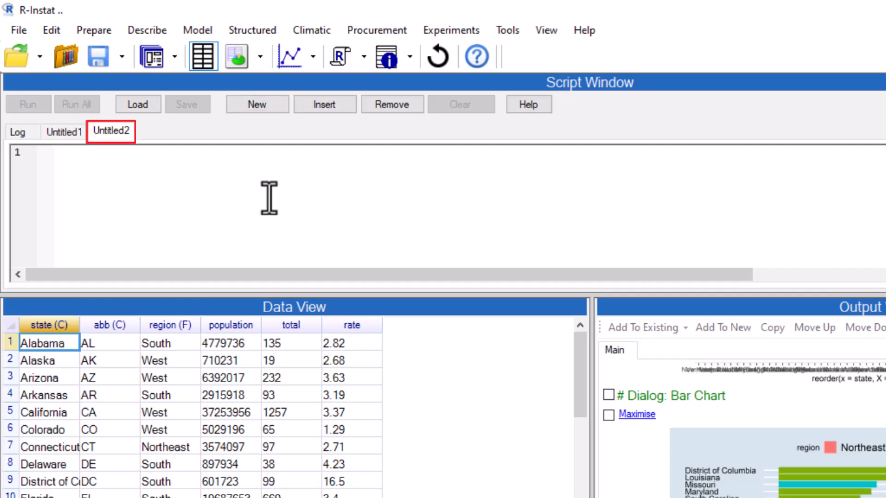
double_click(123, 133)
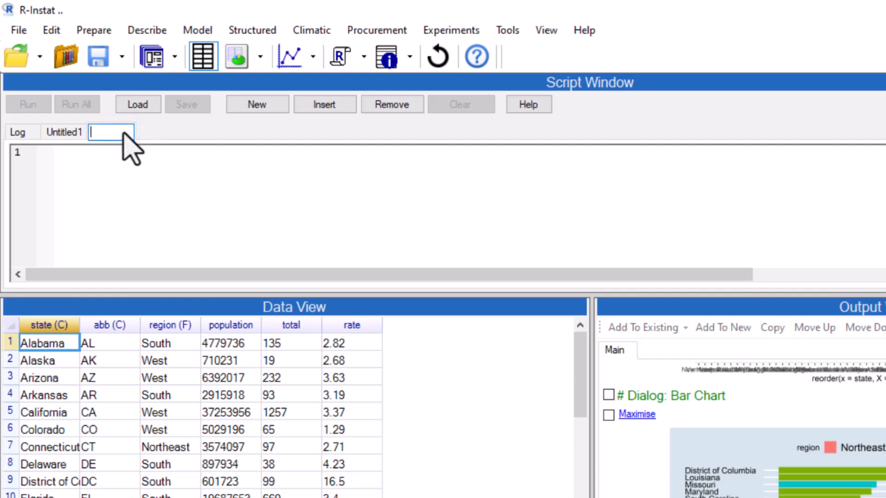
type("usmurders")
left_click(100, 158)
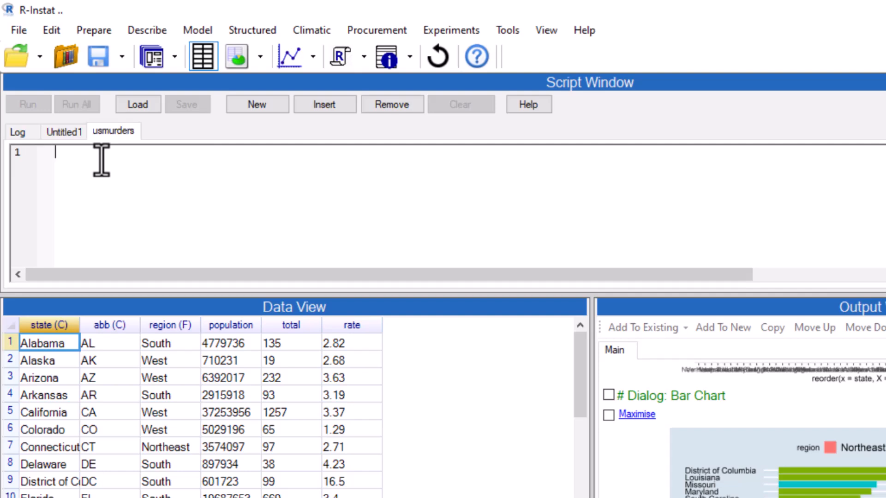
Send the last bar chart dialog's code to the usmurders script and enlarge the script window to show it.
left_click(154, 55)
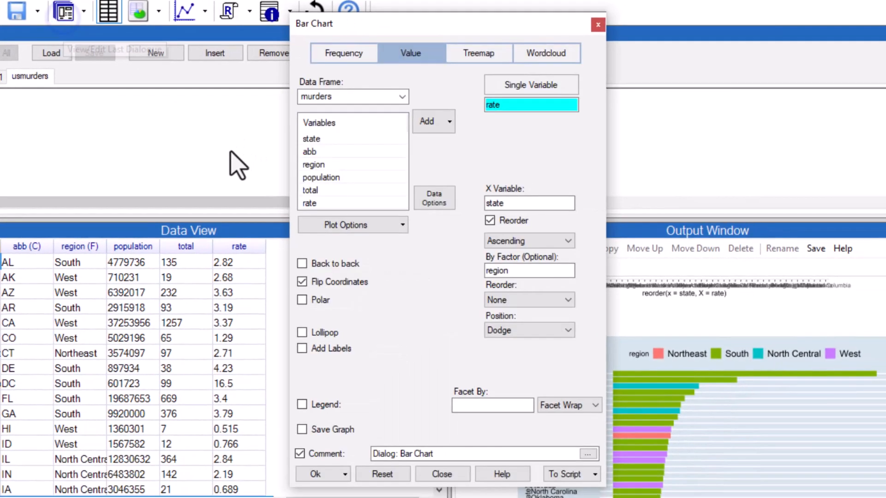
left_click(550, 478)
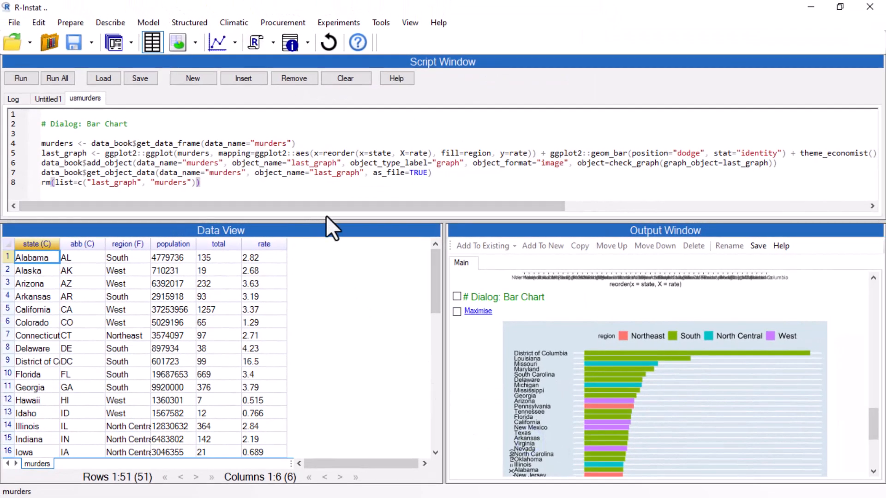
left_click(358, 221)
left_click_drag(358, 222, 367, 270)
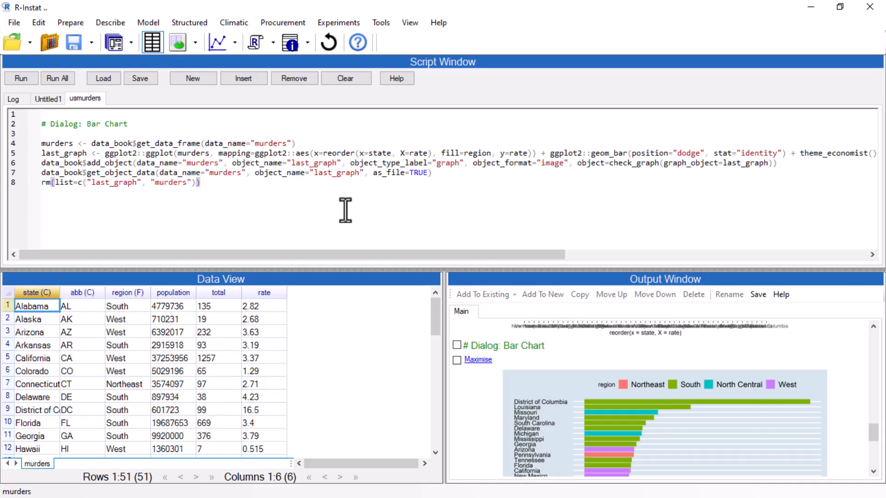
Set the last_graph statement apart in the usmurders script with a blank line before and after it.
left_click(42, 154)
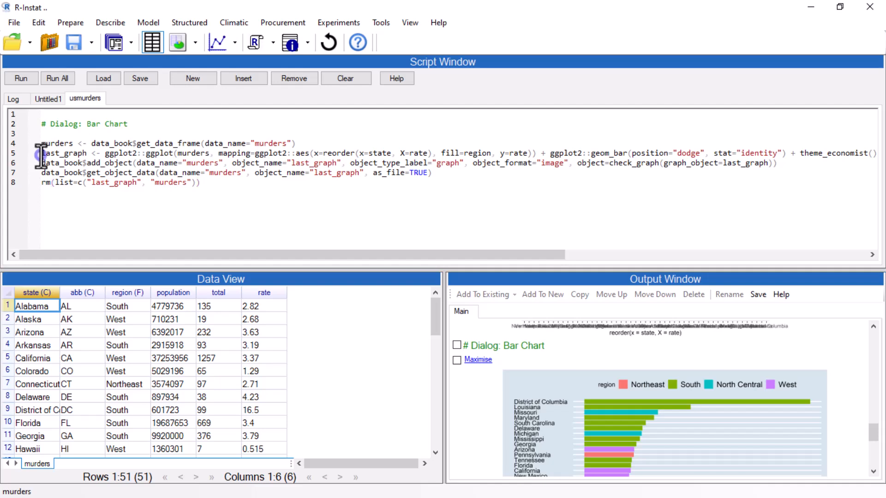
key("Return")
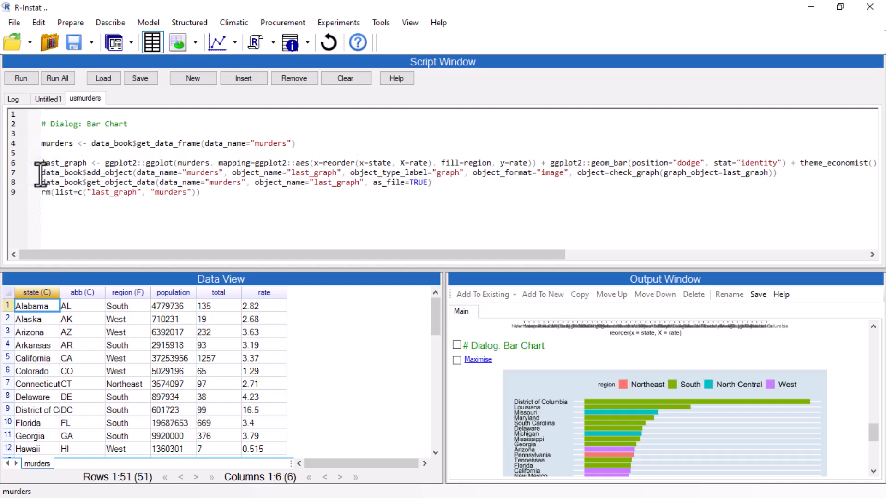
left_click(40, 173)
key("Return")
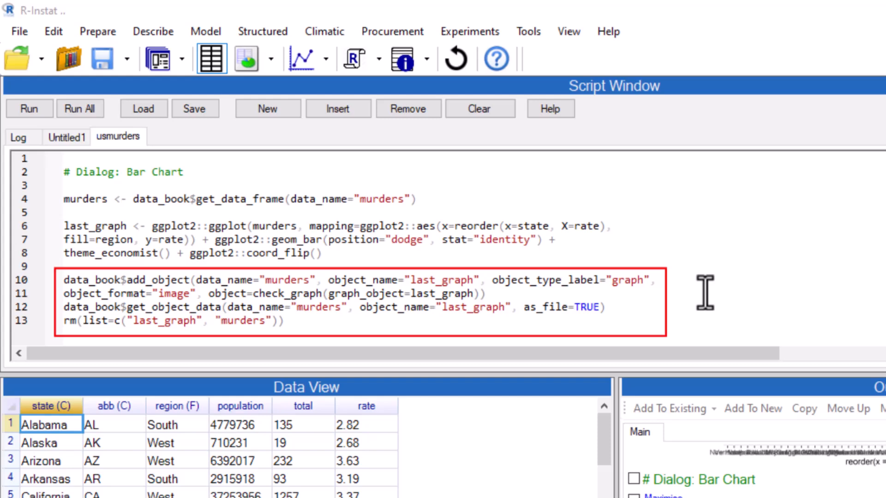
Run the entire usmurders script, restore the default window layout, and view the resulting bar chart at maximised size.
left_click(77, 108)
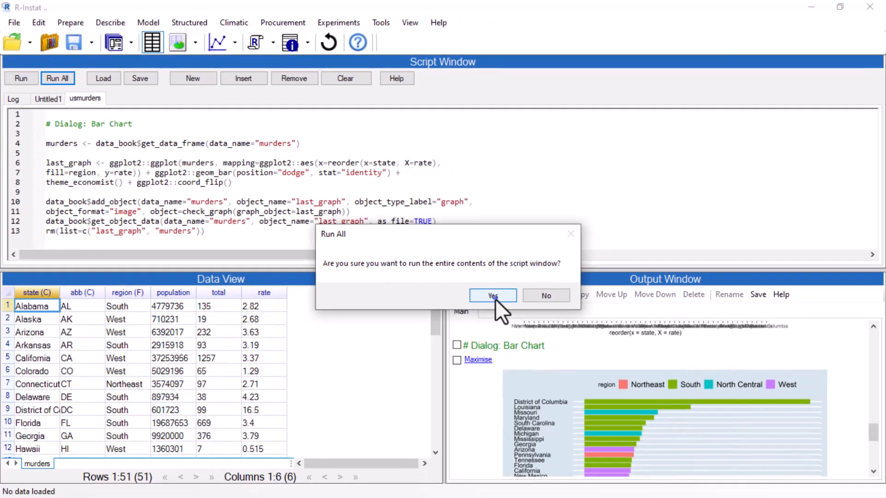
left_click(683, 410)
left_click(328, 41)
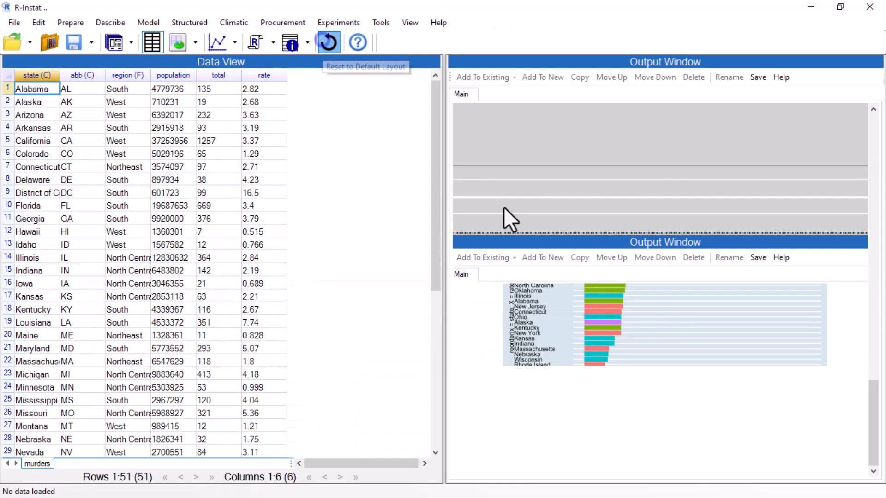
left_click(478, 142)
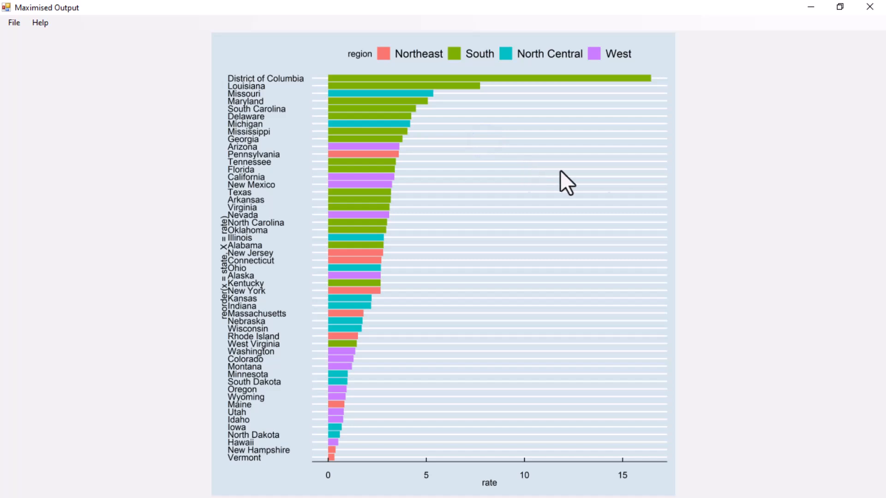
left_click(869, 6)
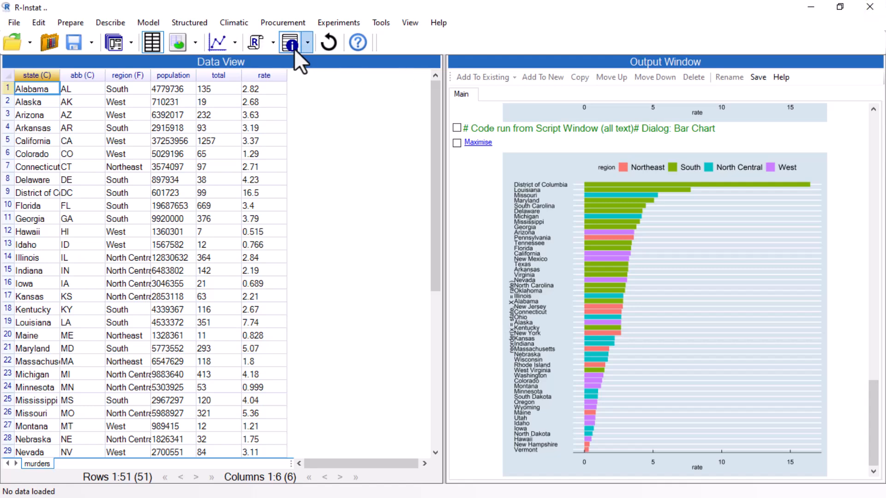
Show the script window again, make it taller, and change theme_economist() to theme_hc() in the usmurders script.
left_click(255, 43)
left_click_drag(380, 163, 400, 261)
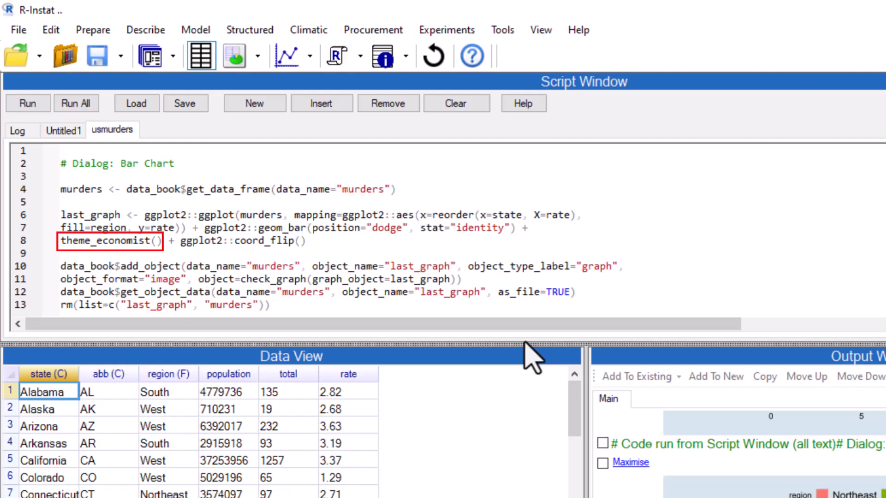
left_click_drag(61, 241, 162, 241)
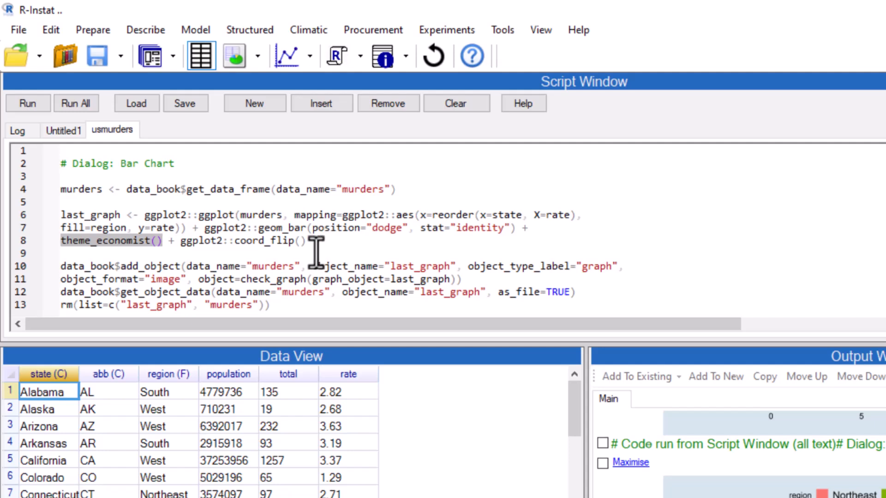
left_click(149, 242)
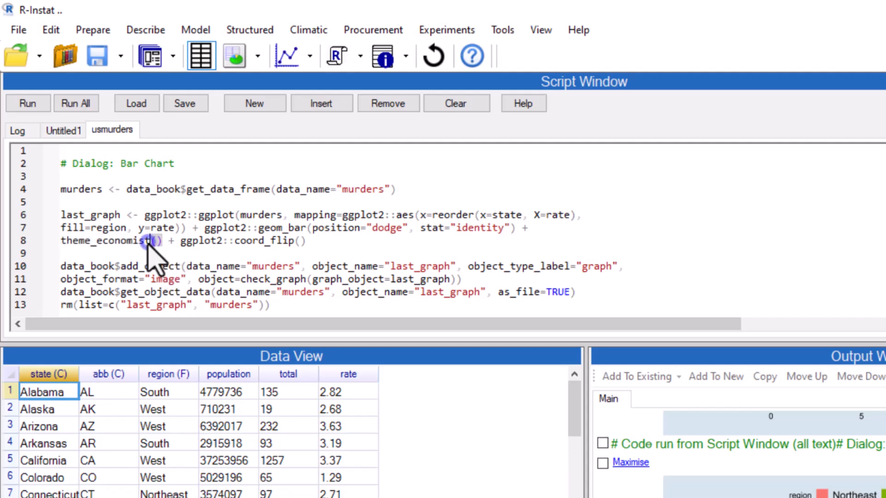
key("BackSpace")
key("BackSpace")
key("BackSpace")
key("BackSpace")
key("BackSpace")
key("BackSpace")
key("BackSpace")
key("BackSpace")
key("BackSpace")
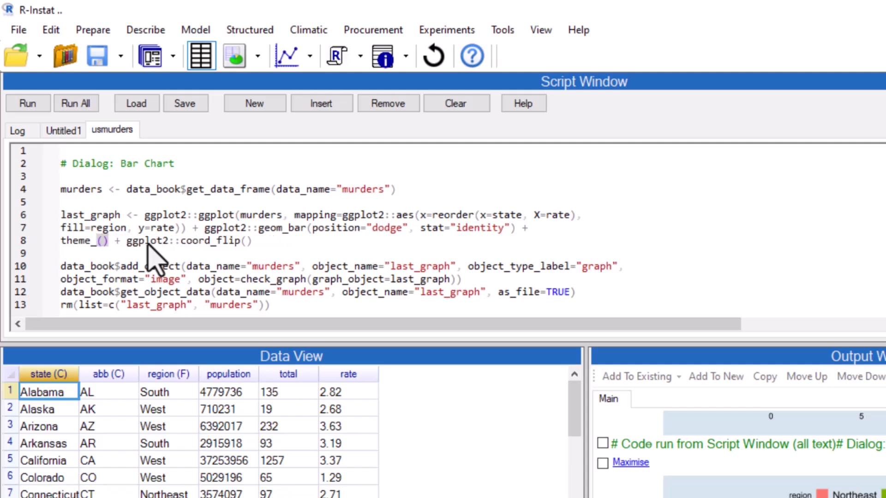
type("hc")
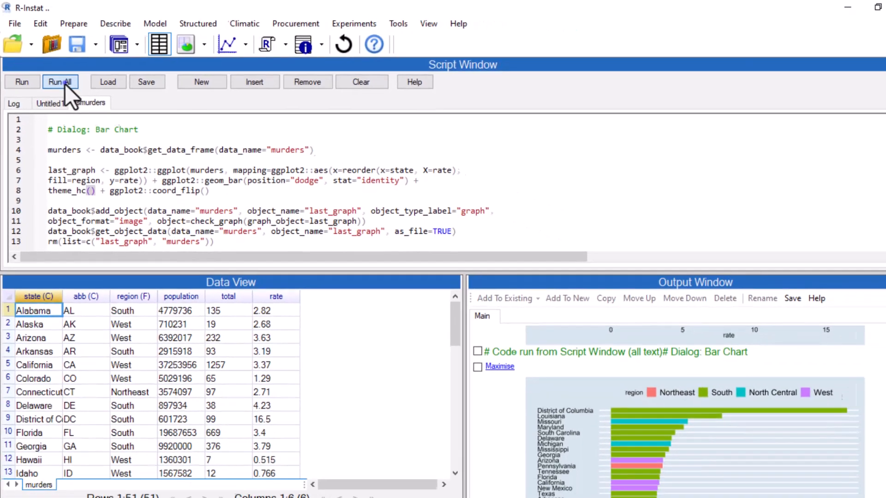
Run the entire script with theme_hc() and view the new bar chart at maximised size.
left_click(76, 103)
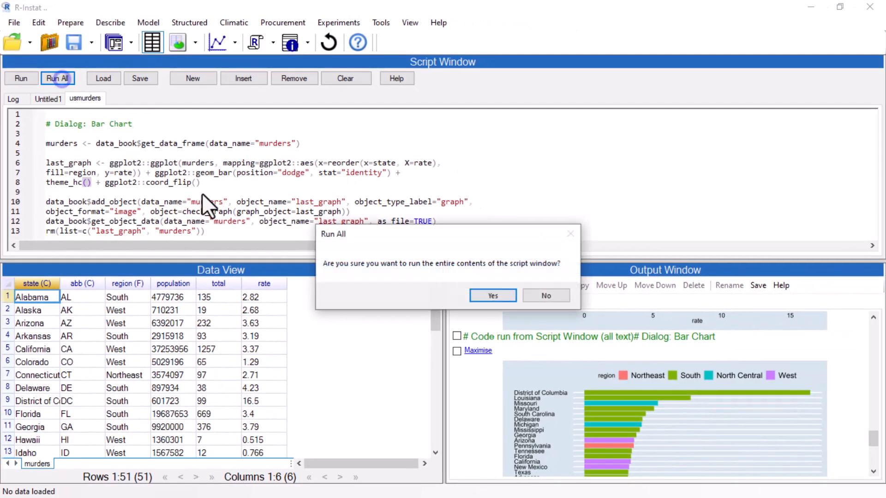
left_click(489, 294)
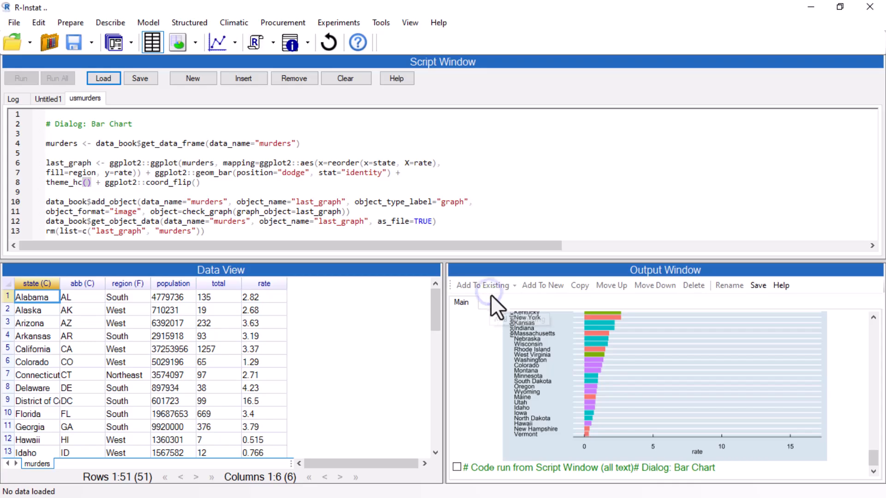
left_click(487, 378)
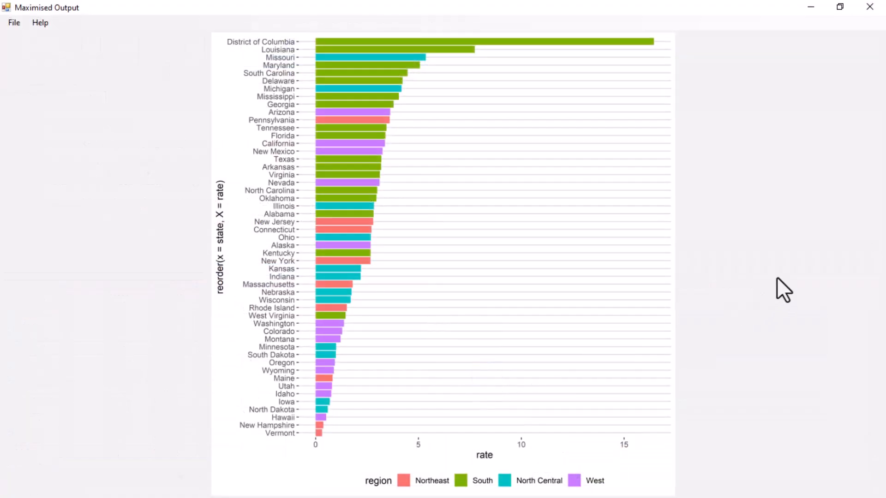
left_click(869, 7)
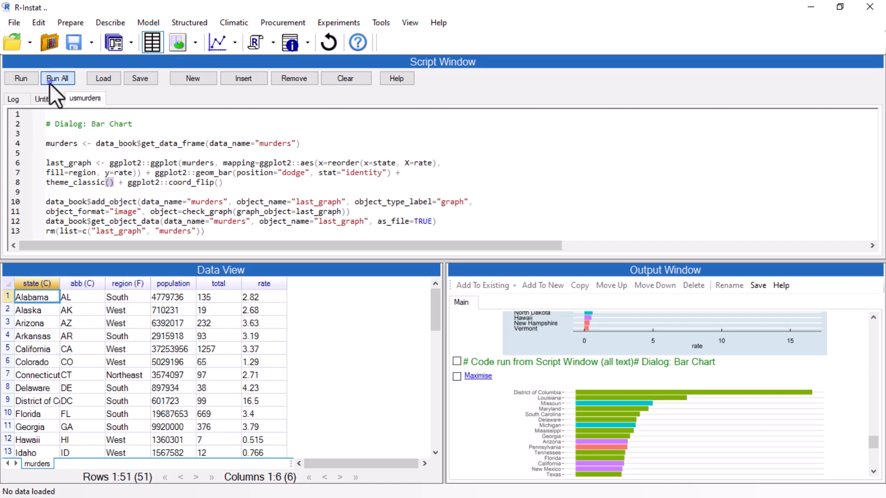
Run the entire script with theme_classic() as the chart theme and view the new chart maximised.
left_click(49, 83)
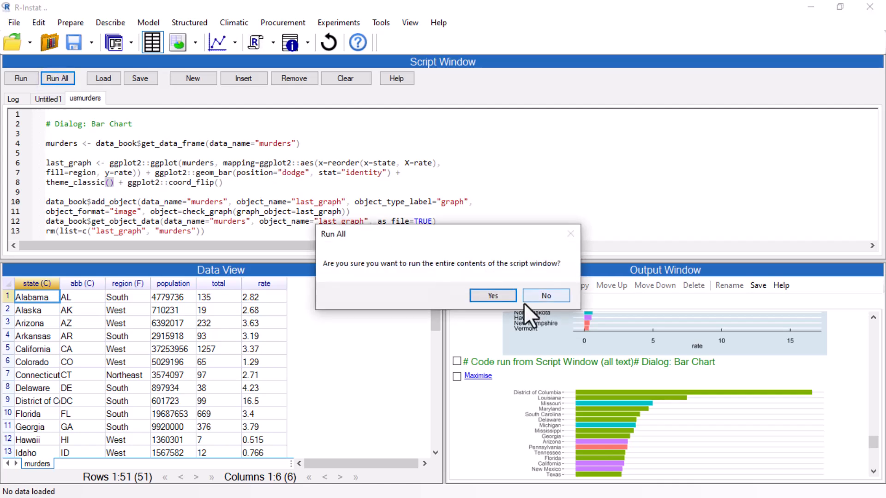
left_click(499, 297)
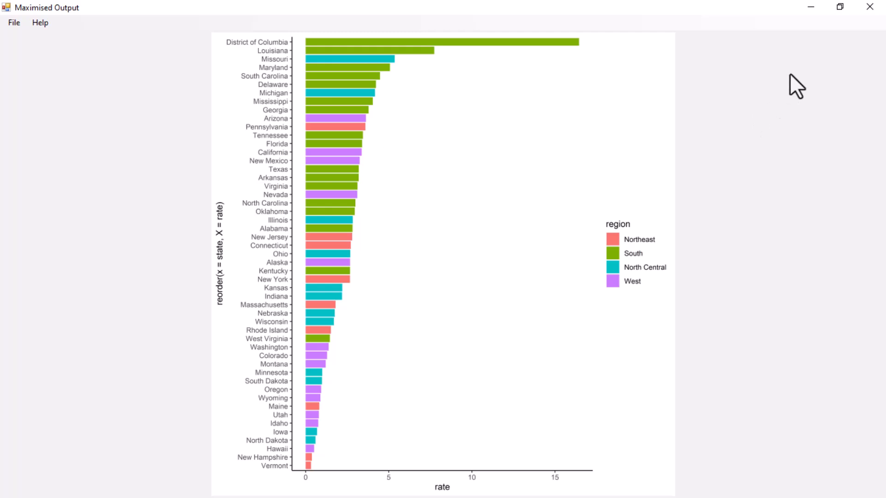
left_click(870, 7)
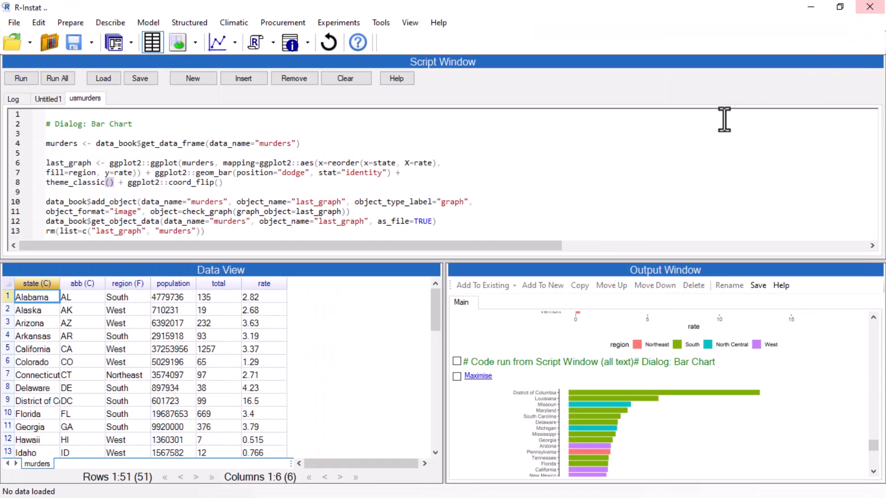
Change the chart theme to theme_pander(), run the entire script, and view the new chart maximised.
left_click_drag(73, 182, 103, 182)
type("pander")
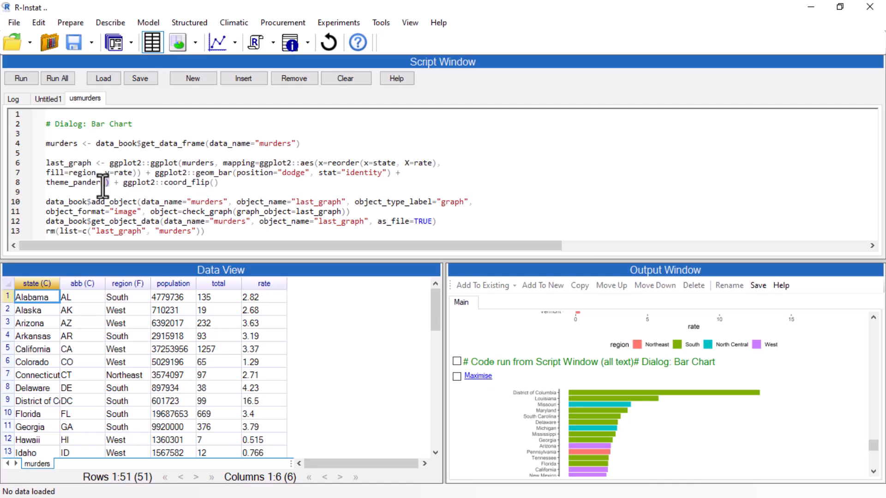
left_click(57, 78)
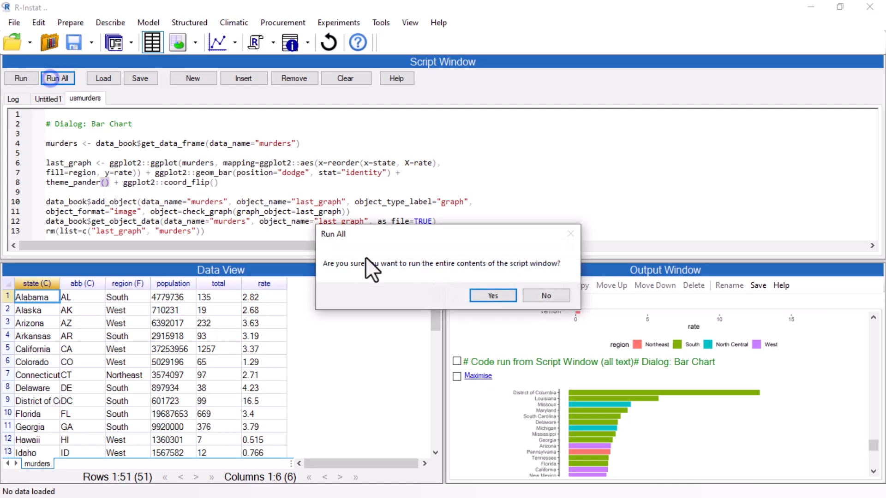
left_click(492, 296)
left_click(480, 389)
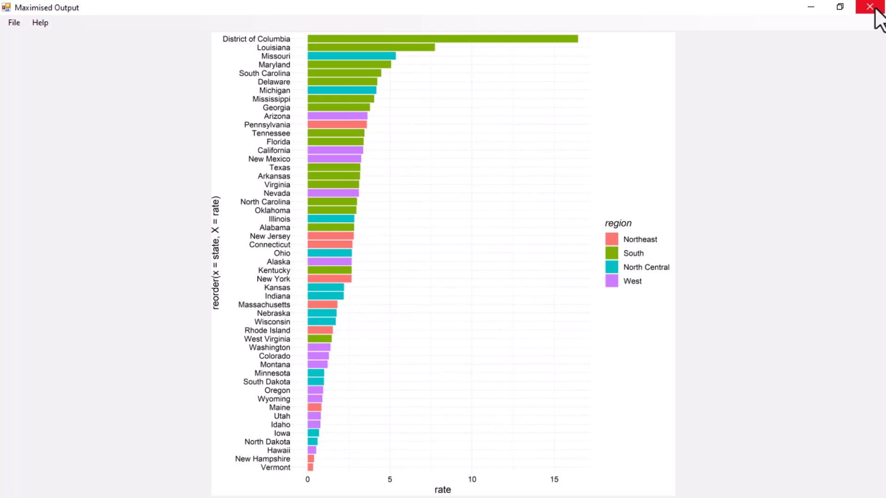
left_click(874, 8)
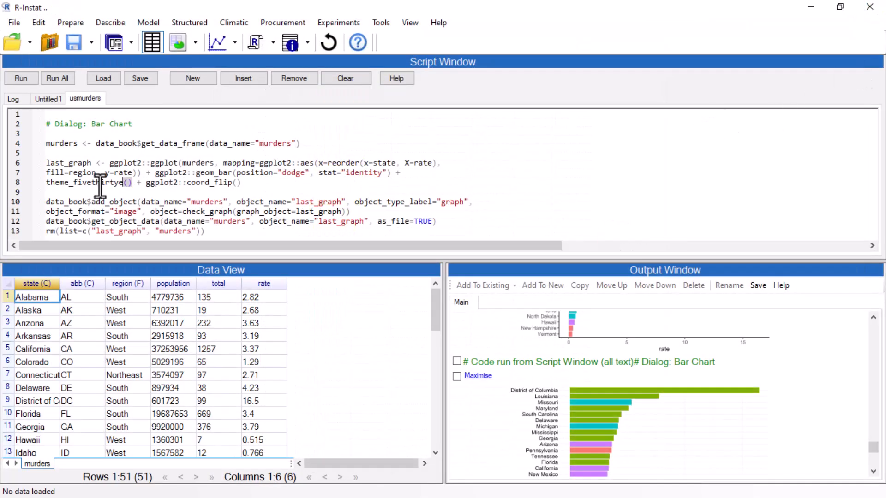
Complete the theme name as theme_fivethirtyeight(), run the entire script, and view the new chart maximised.
type("ight")
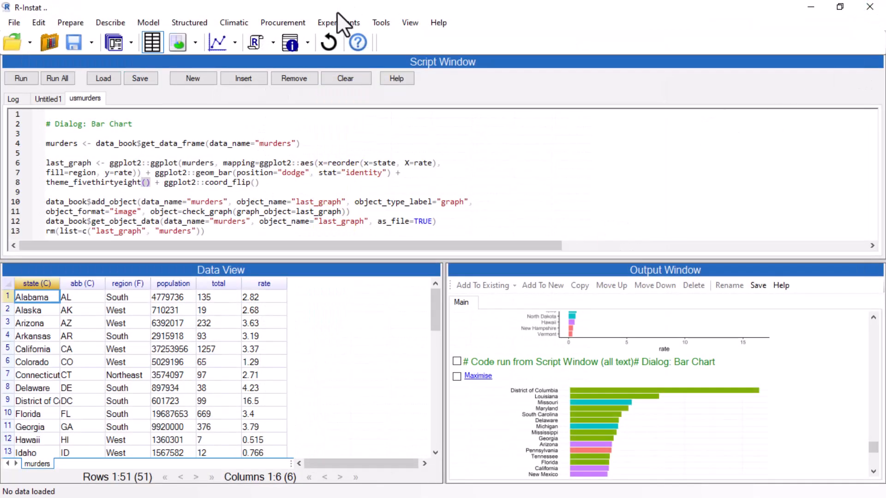
left_click(57, 78)
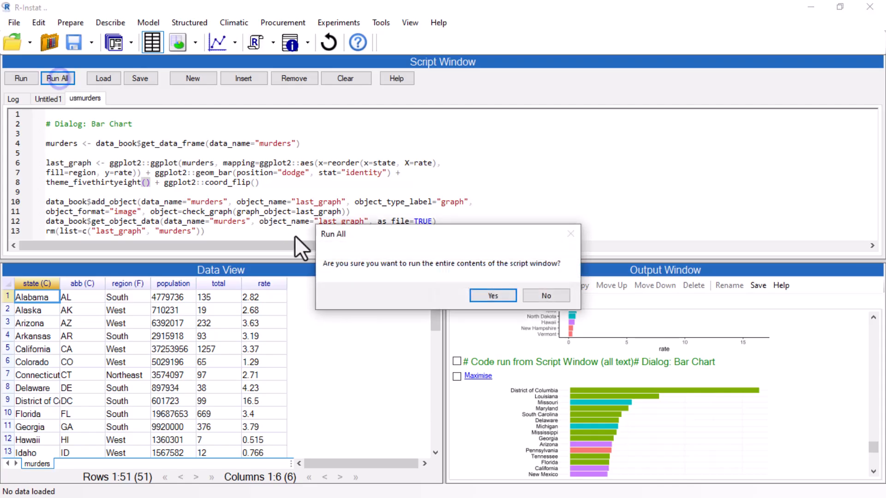
left_click(489, 295)
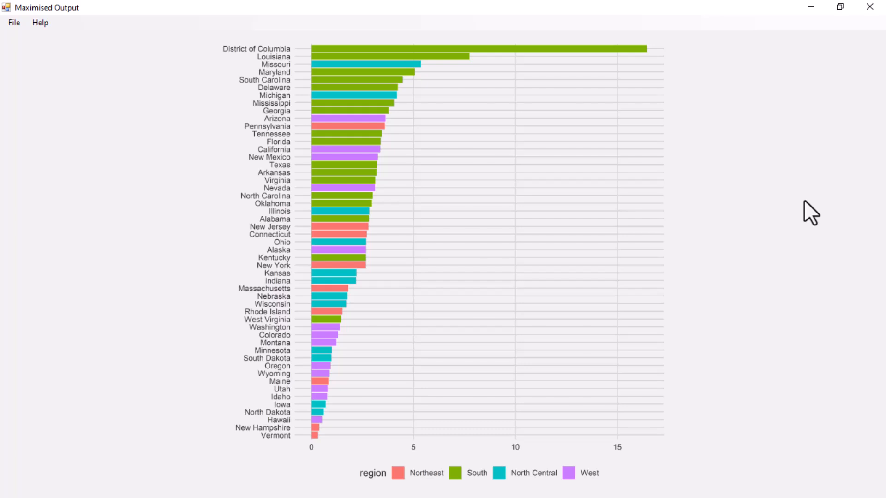
left_click(878, 9)
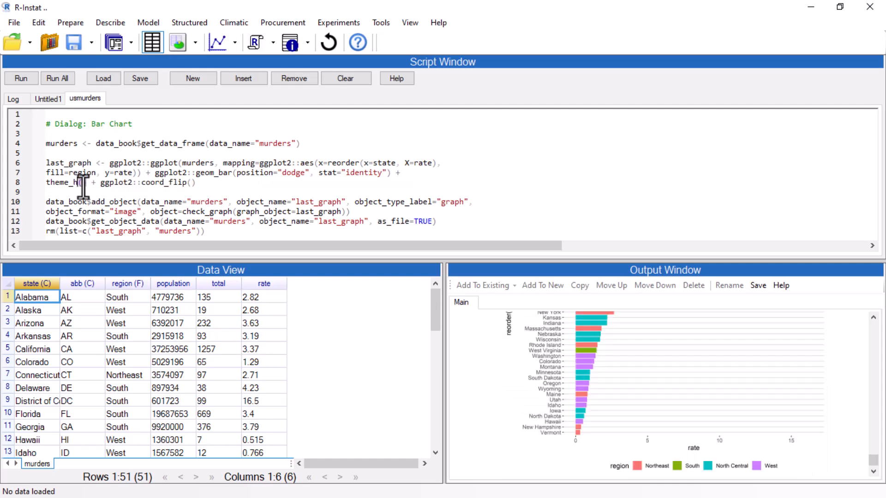
Try to run the entire script with the theme set to theme_hd().
type("c")
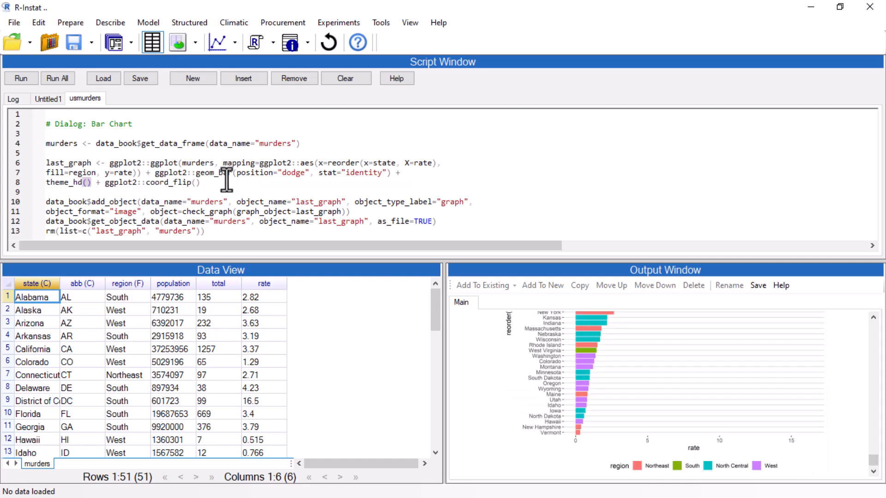
left_click(62, 78)
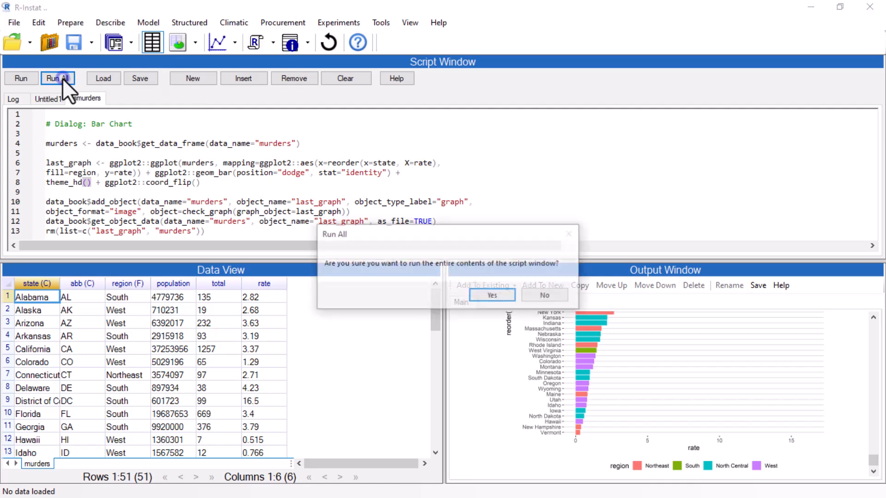
left_click(488, 297)
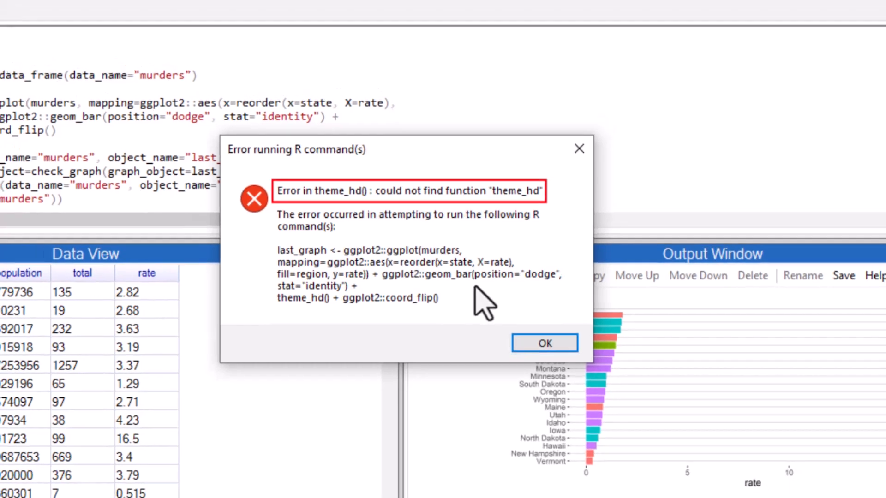
left_click(544, 346)
left_click(535, 347)
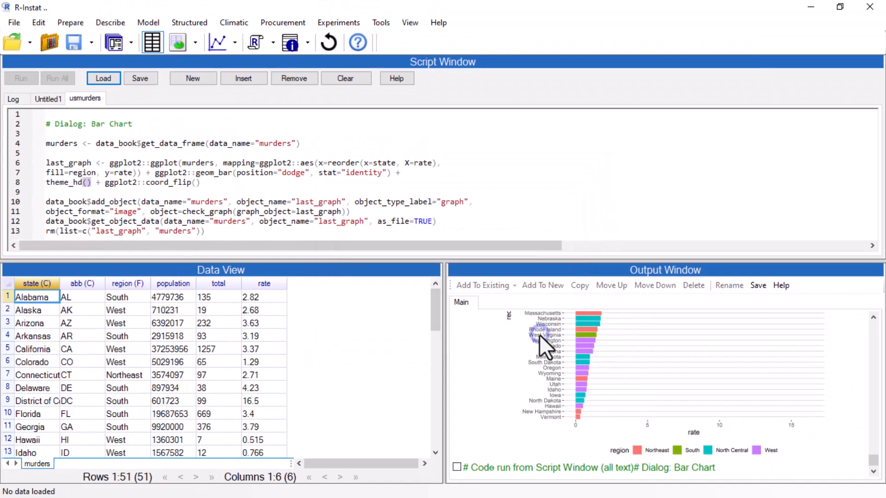
Correct the chart theme to theme_hc() and run the entire usmurders script again.
left_click(82, 183)
key("BackSpace")
type("c")
left_click(51, 79)
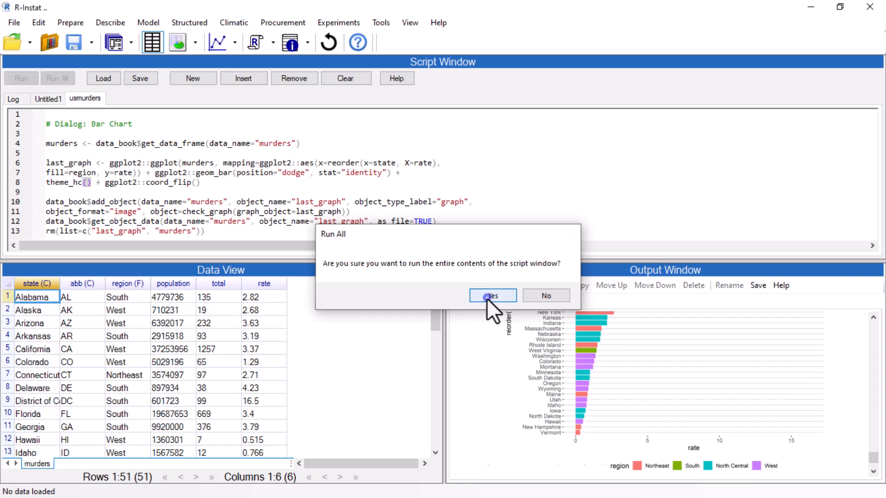
left_click(486, 296)
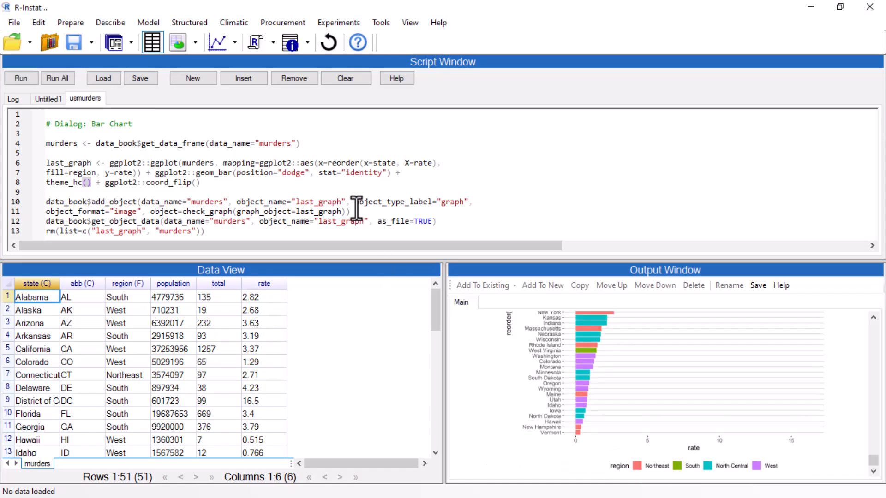
Save the script as an R Script File named usmurders in the Documents folder.
left_click(19, 25)
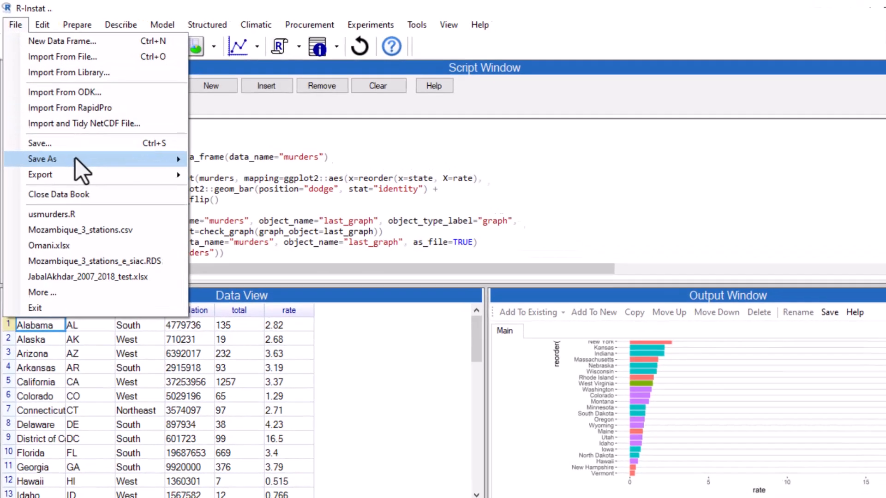
mouse_move(68, 144)
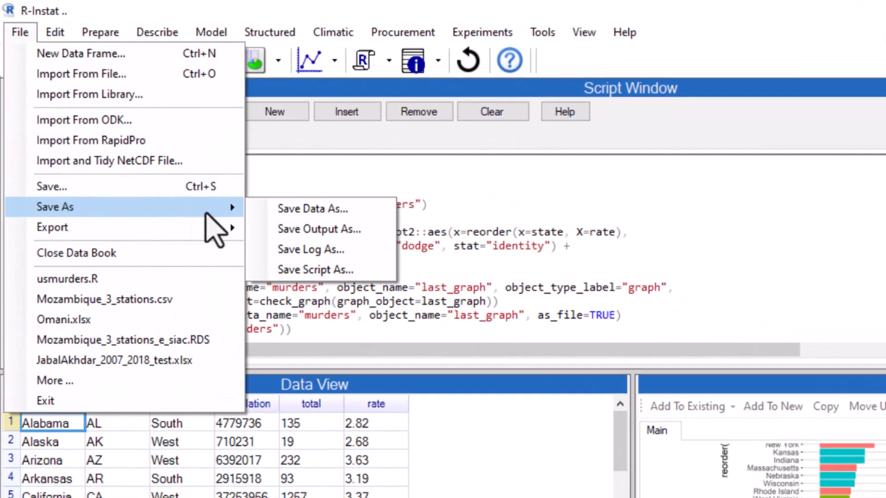
left_click(295, 269)
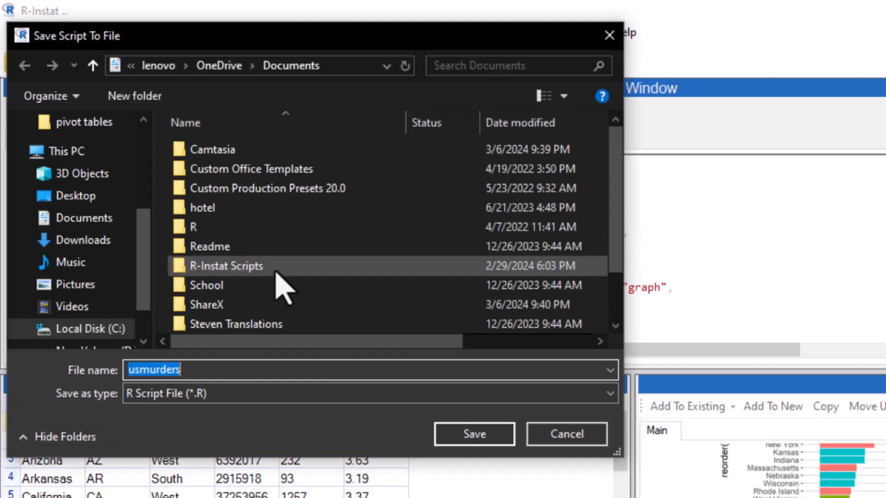
mouse_move(282, 289)
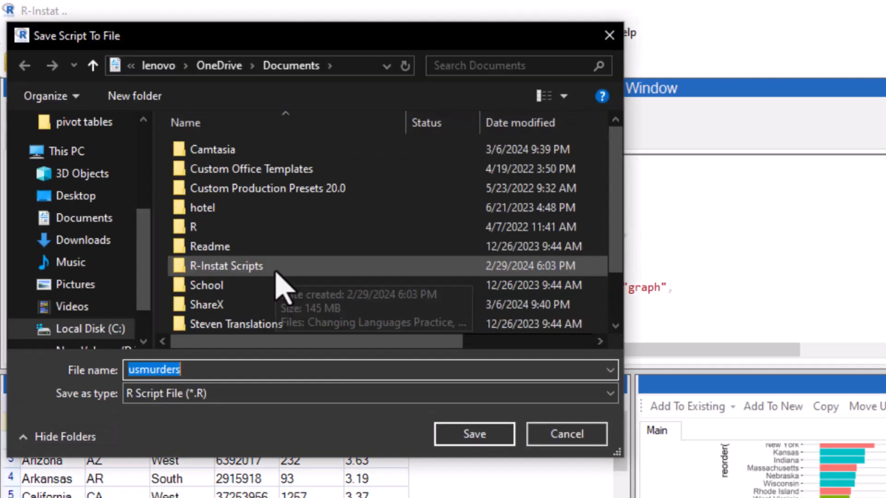
left_click(204, 375)
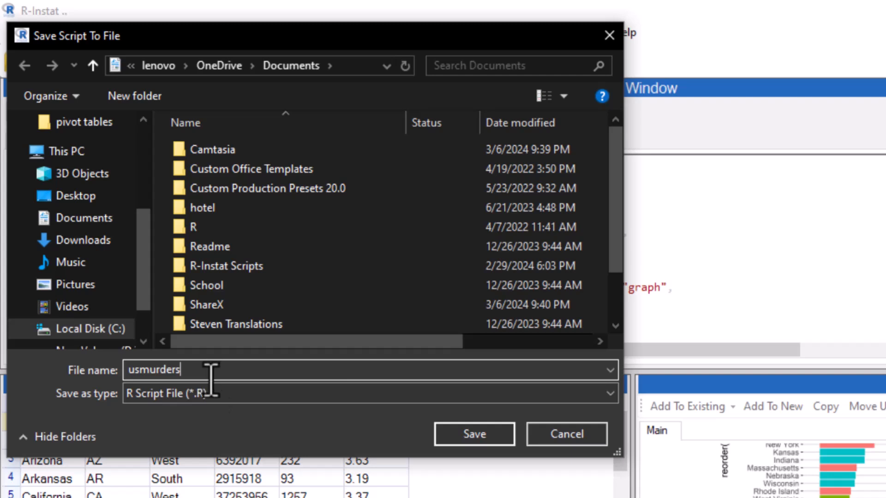
left_click(469, 438)
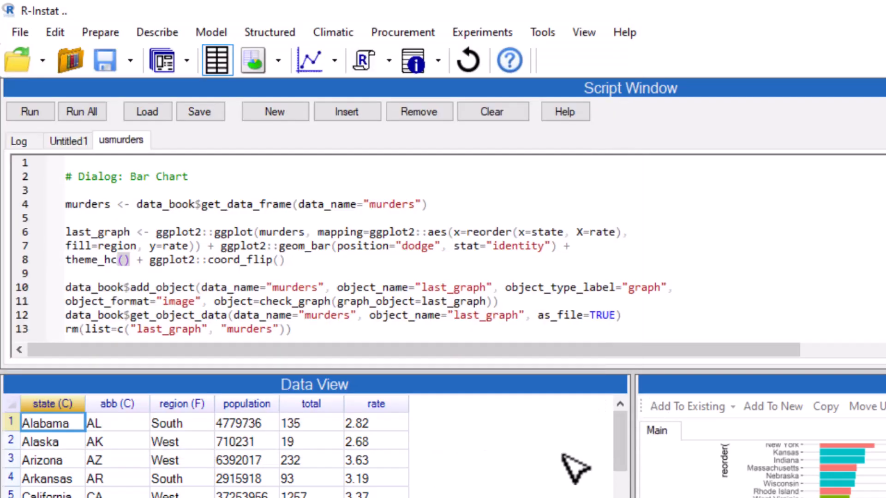